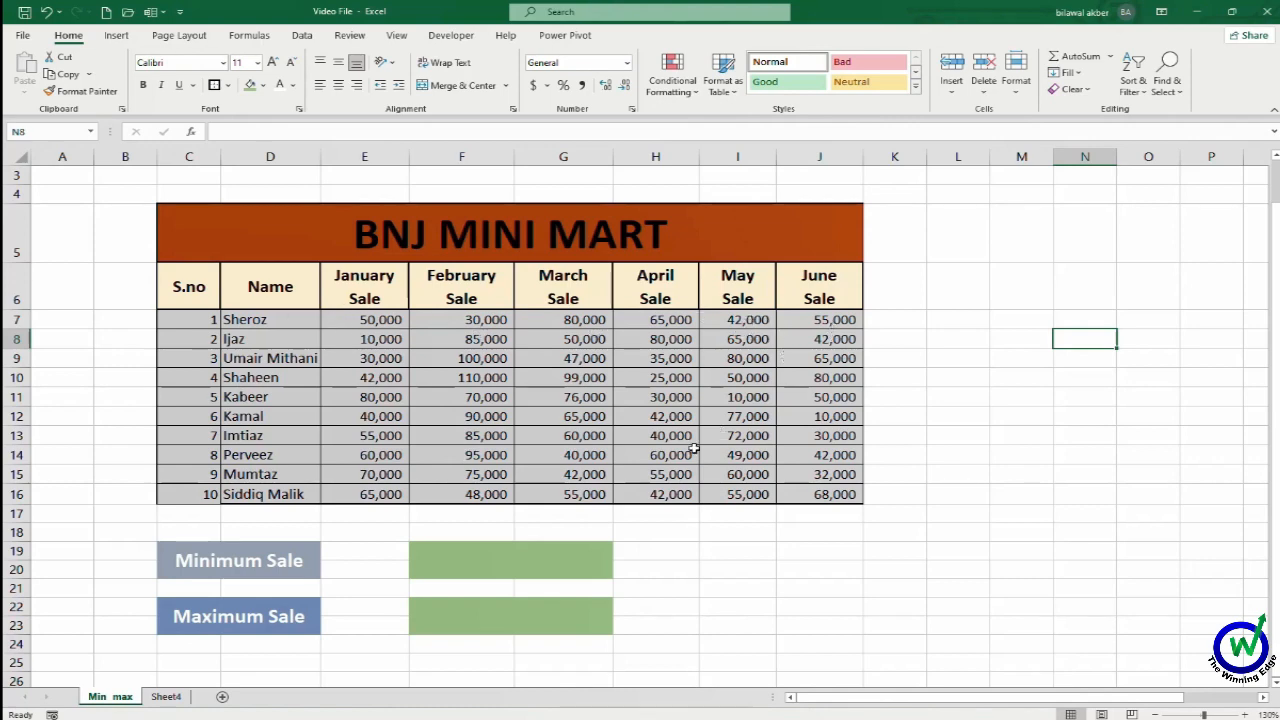
Enter a MIN formula in the Minimum Sale result cell F19 over the first person's January to June sales, E7:J7.
click(554, 569)
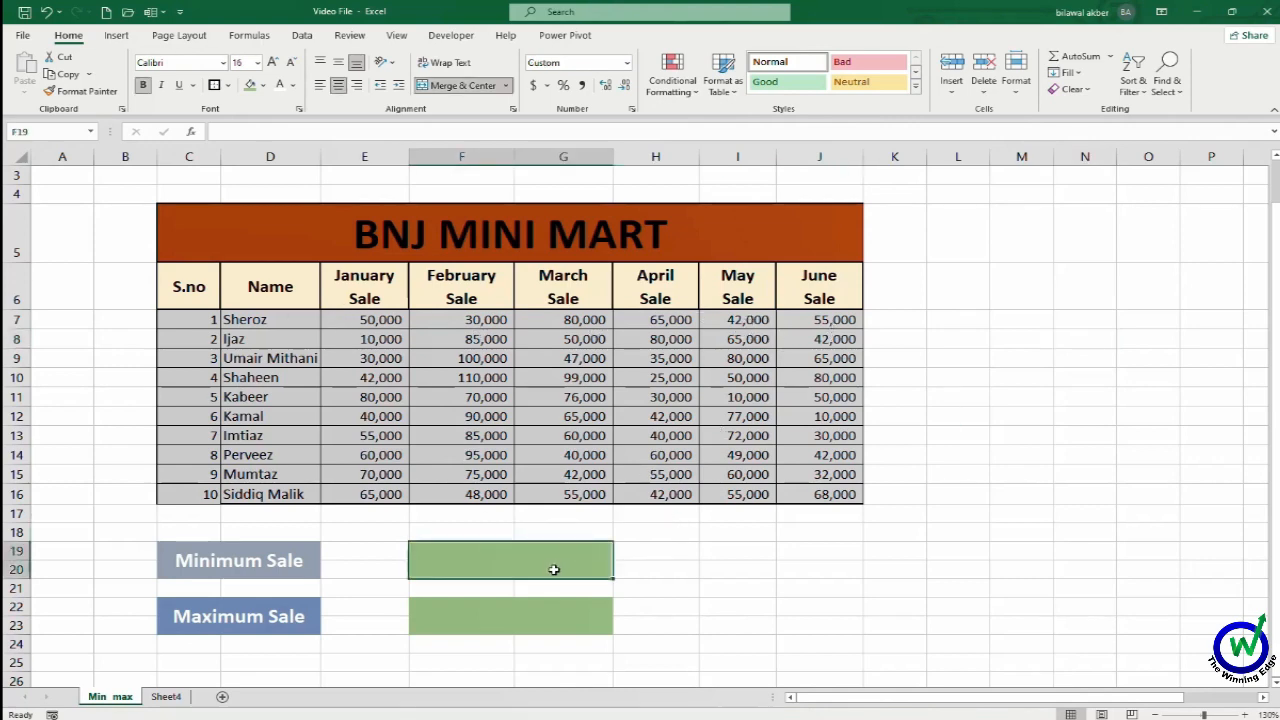
text(=)
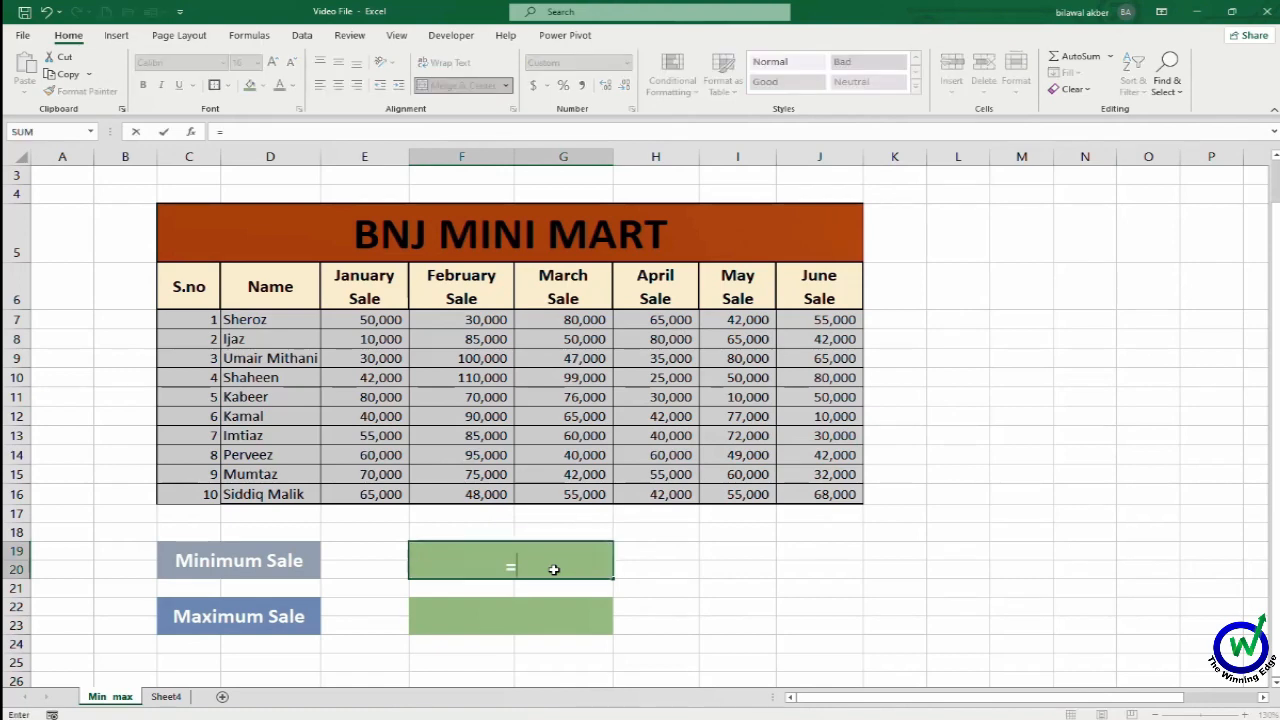
text(mi)
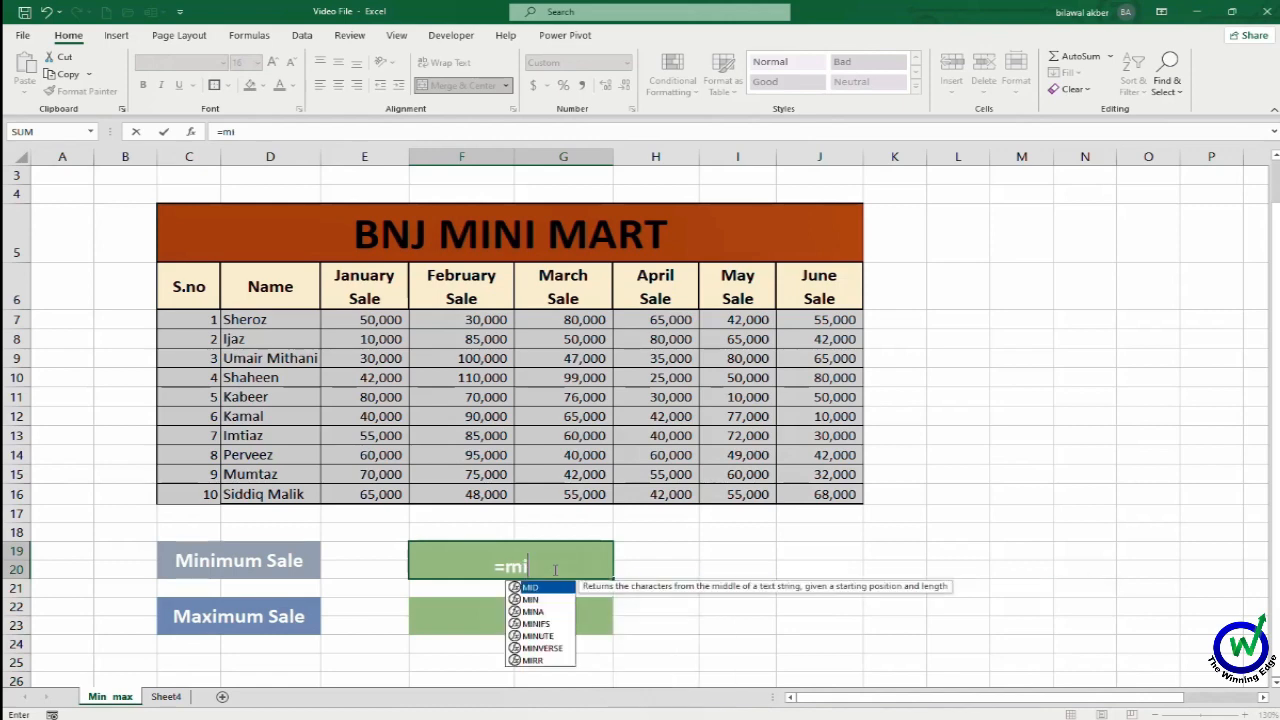
text(n()
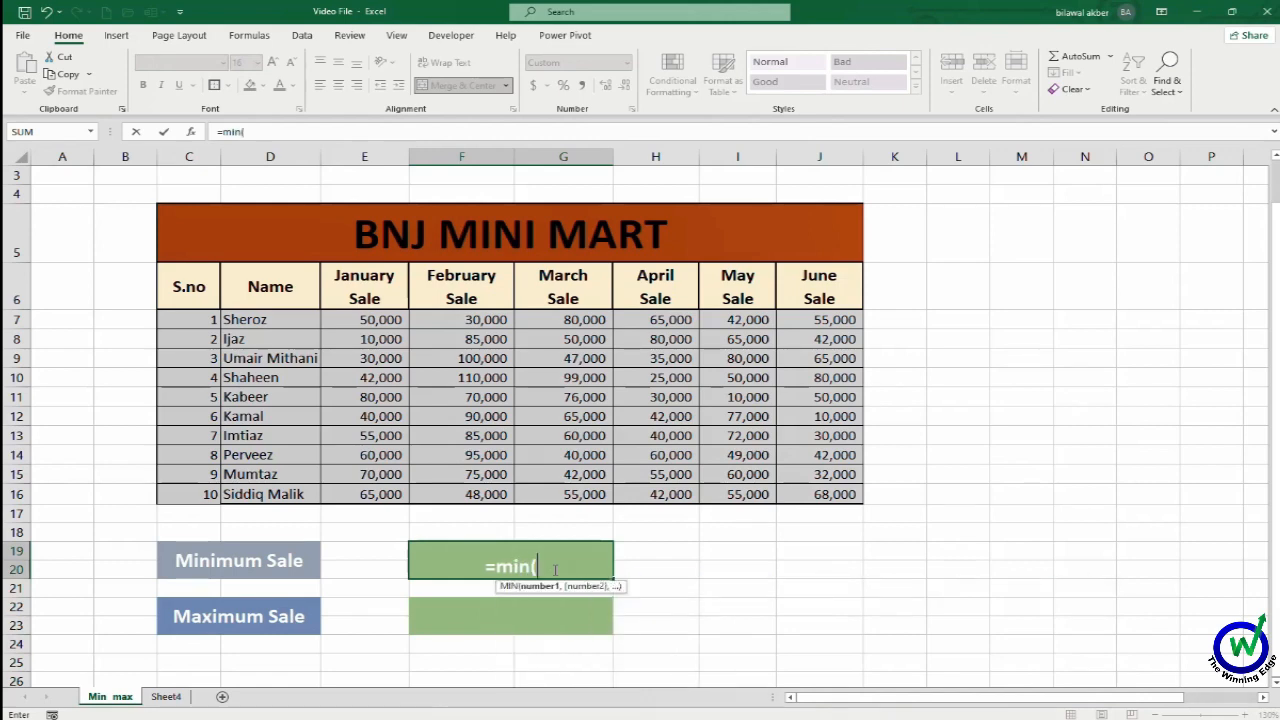
drag(370, 322, 788, 322)
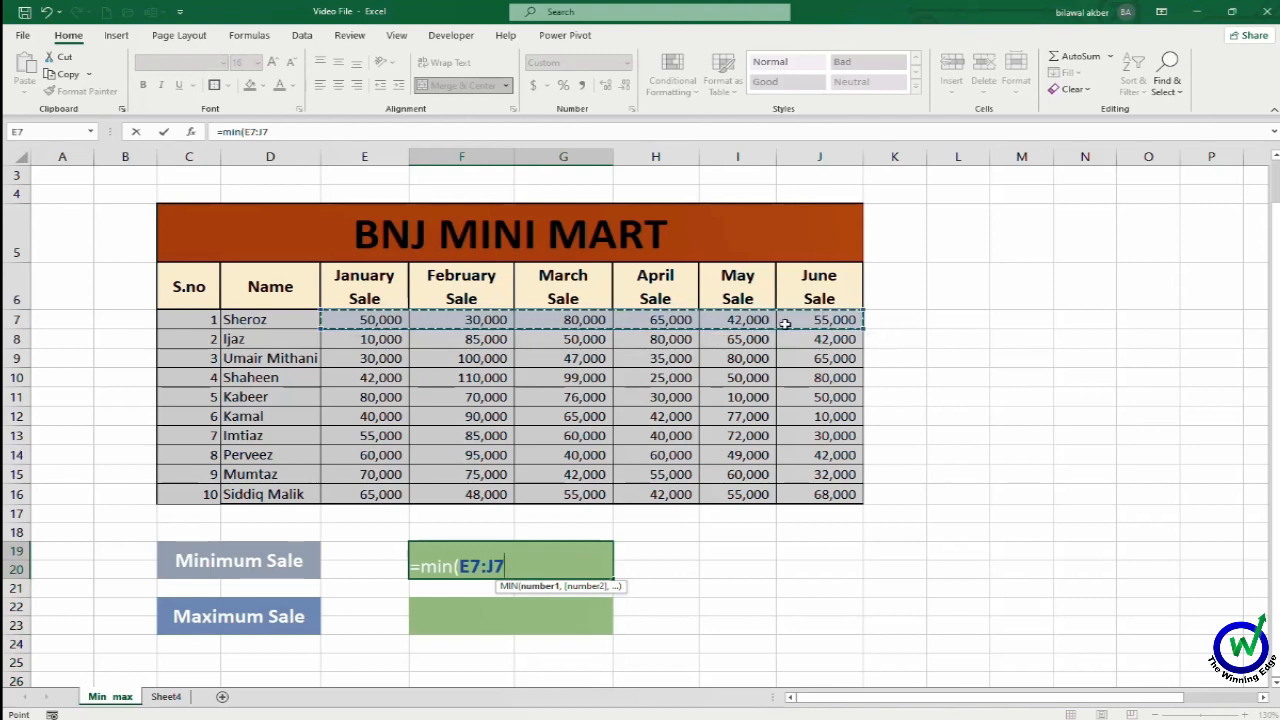
text())
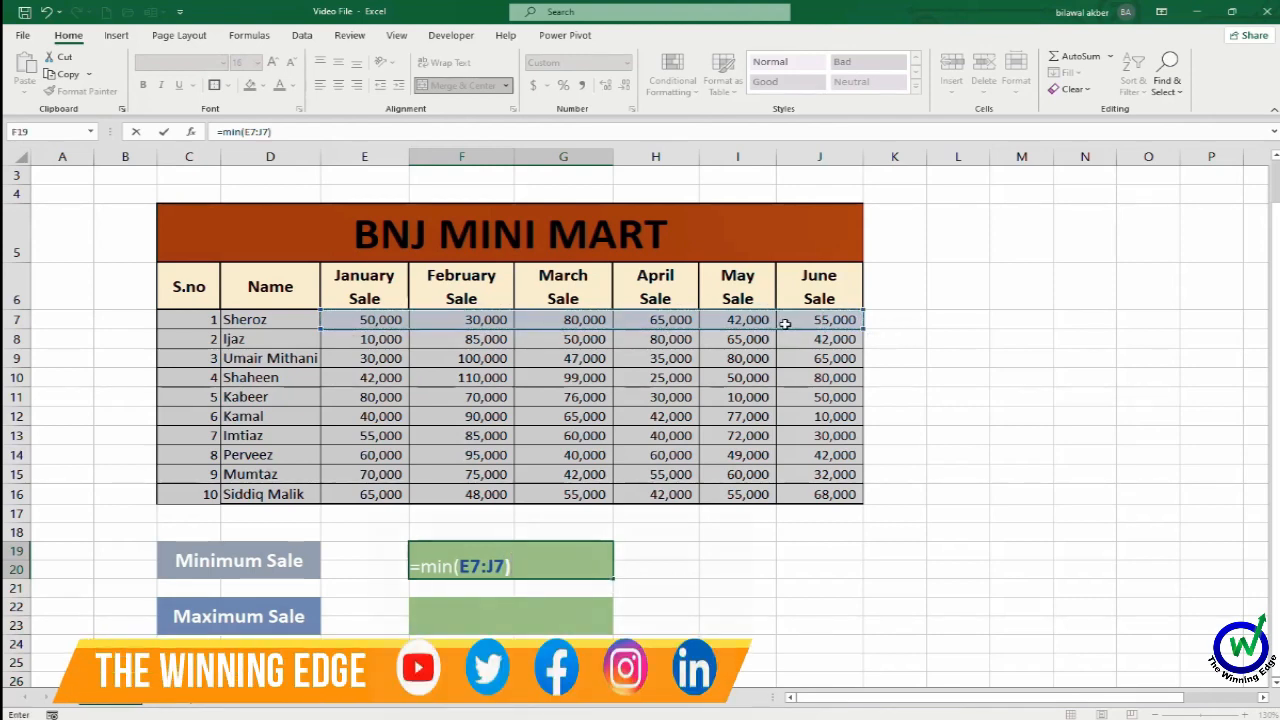
key(Return)
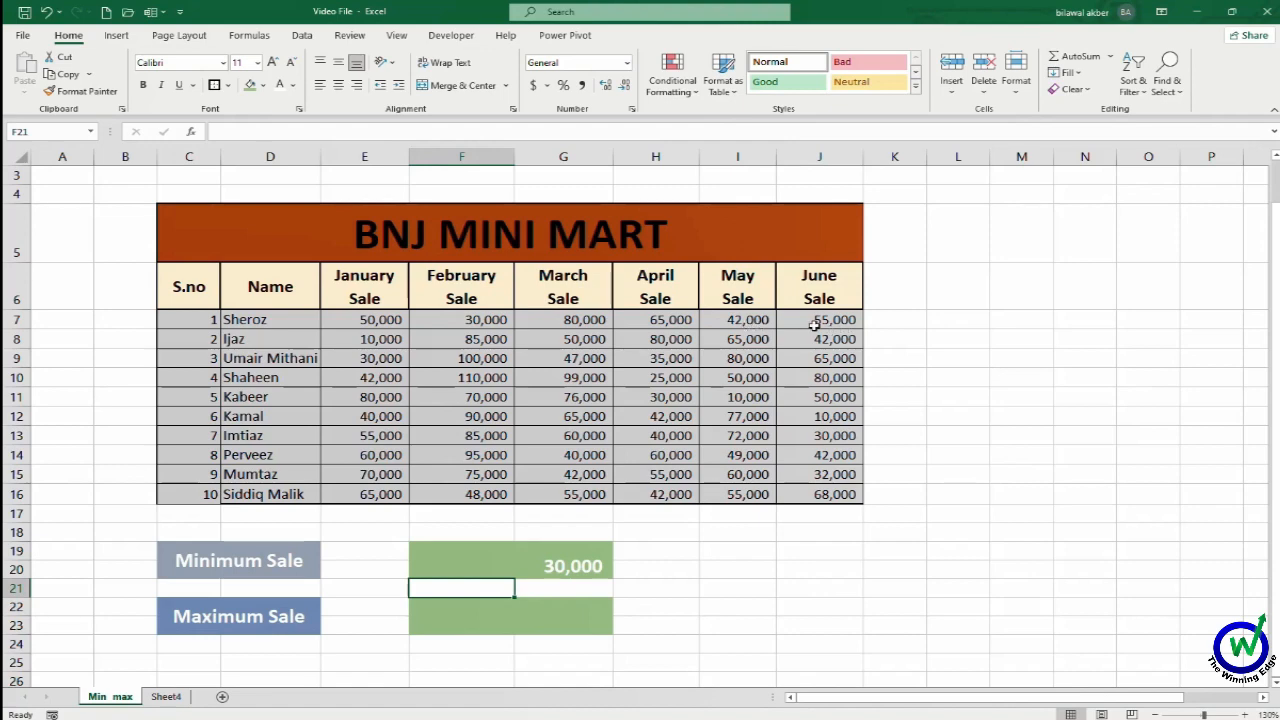
click(495, 319)
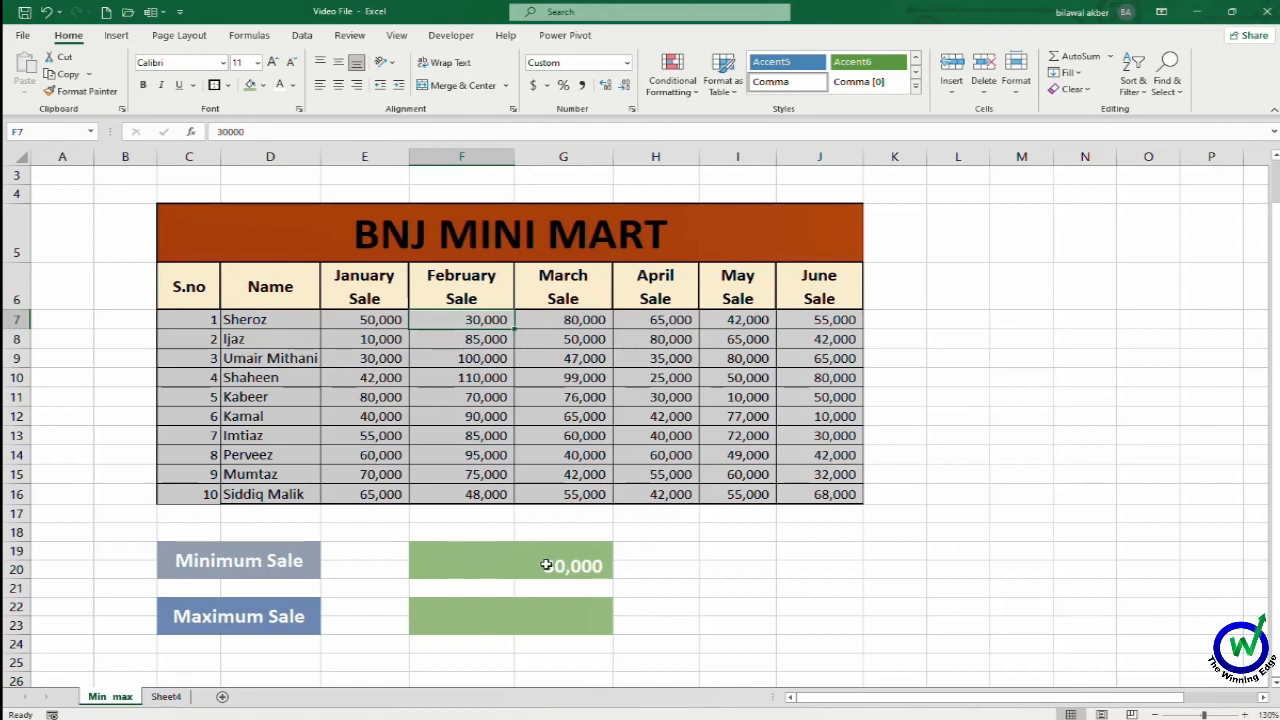
Enter a MAX formula in the Maximum Sale result cell F22 over the first person's monthly sales, E7:J7.
click(565, 627)
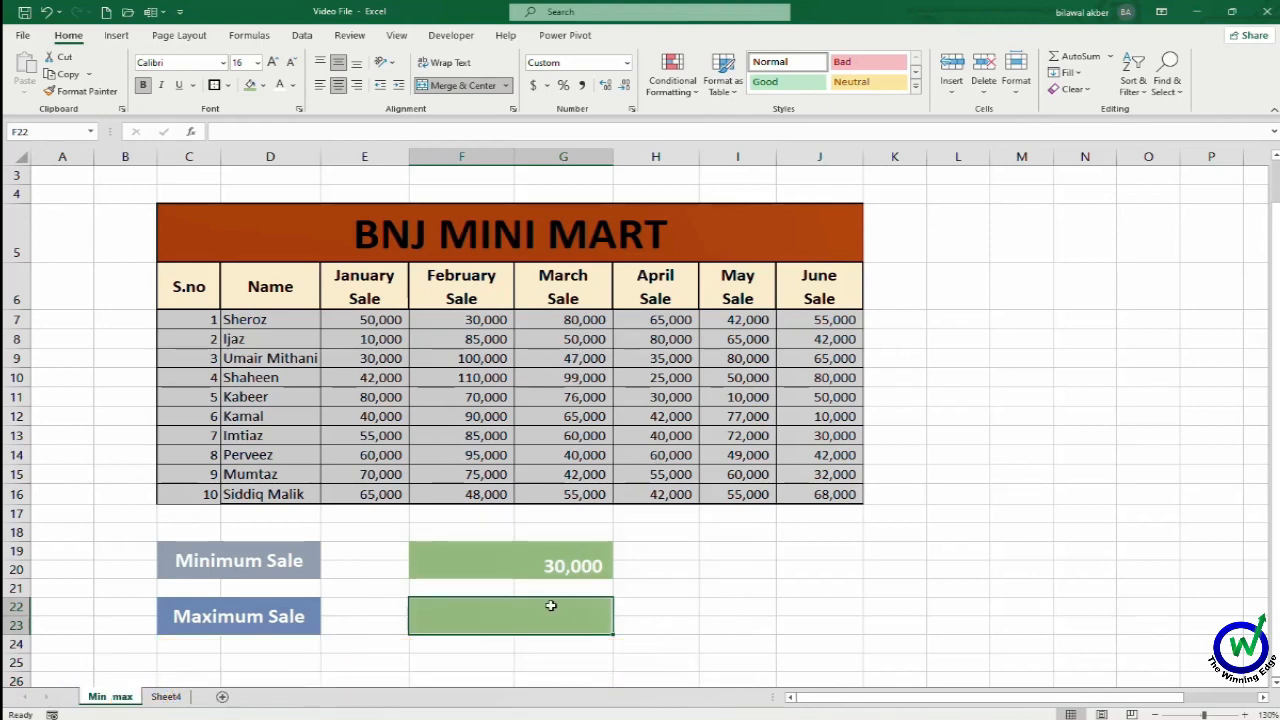
text(=)
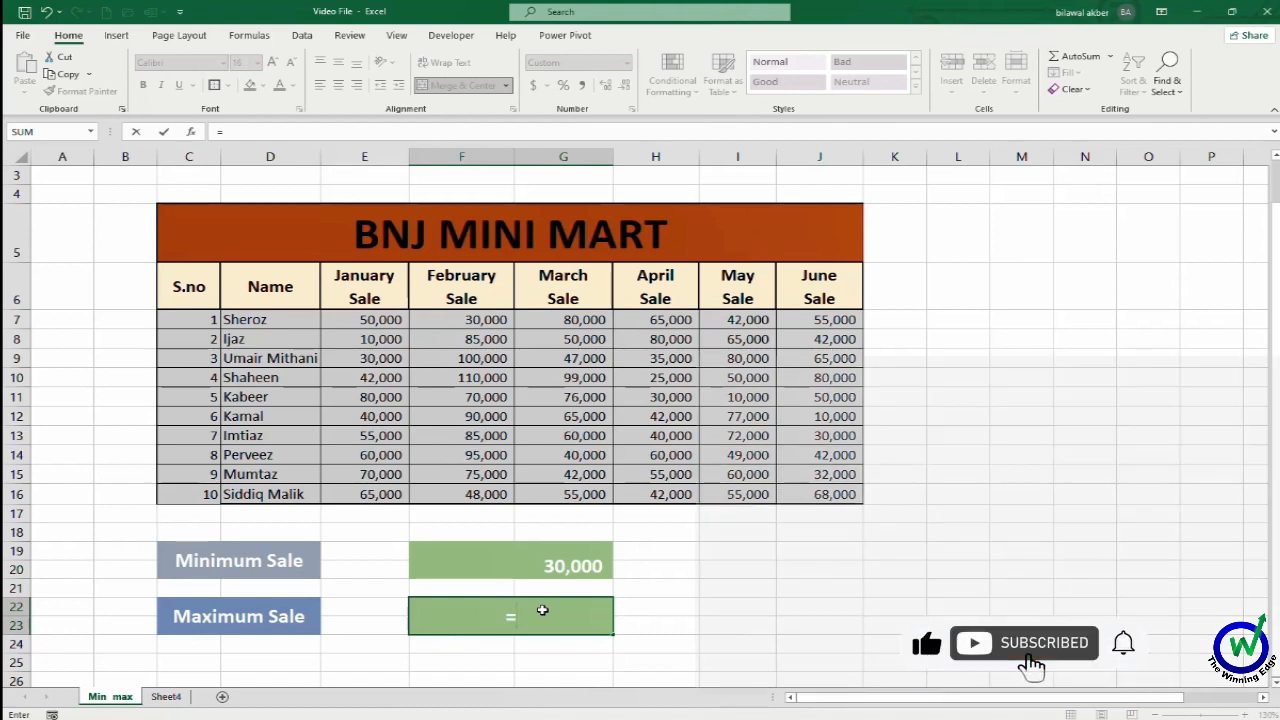
text(ma)
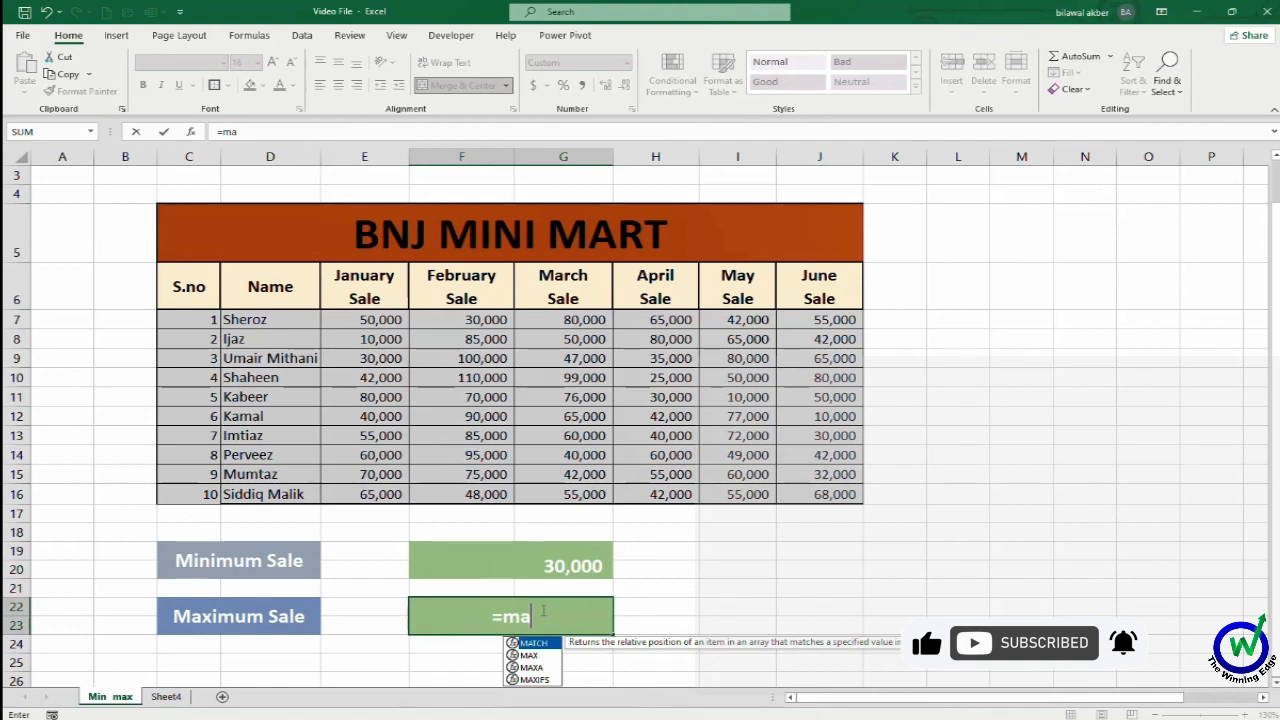
text(x)
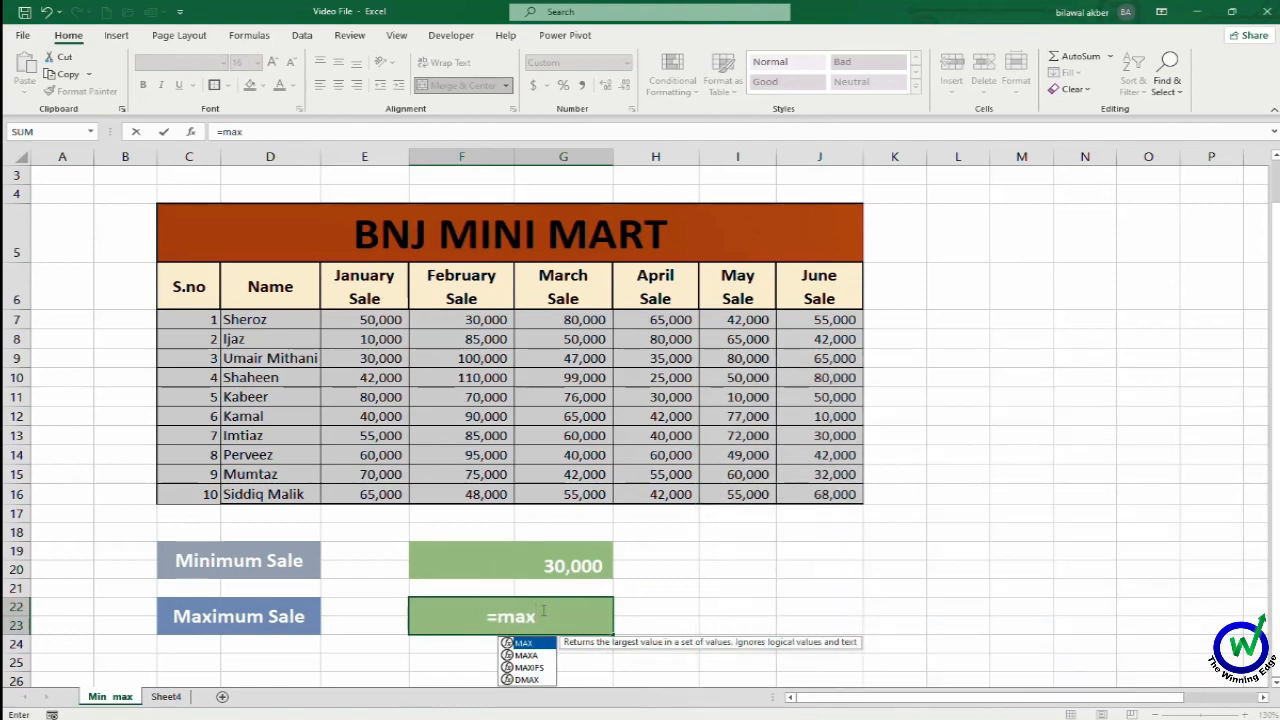
text(()
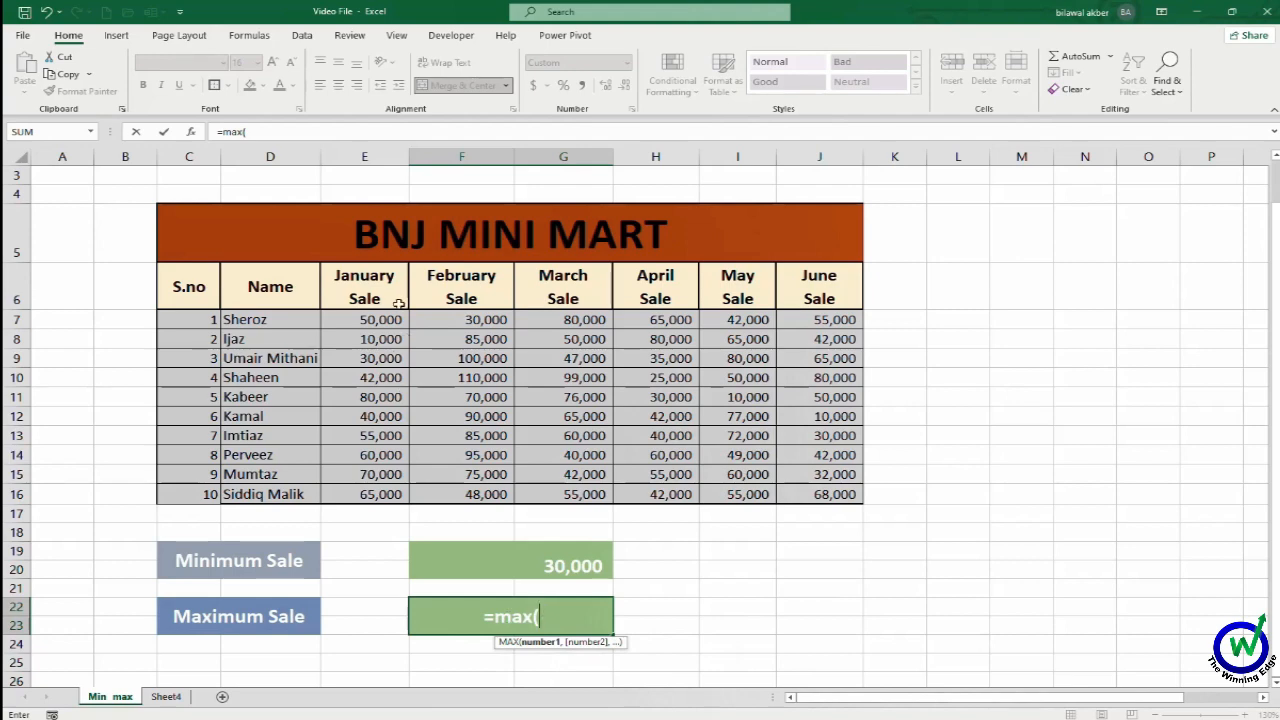
drag(385, 317, 777, 331)
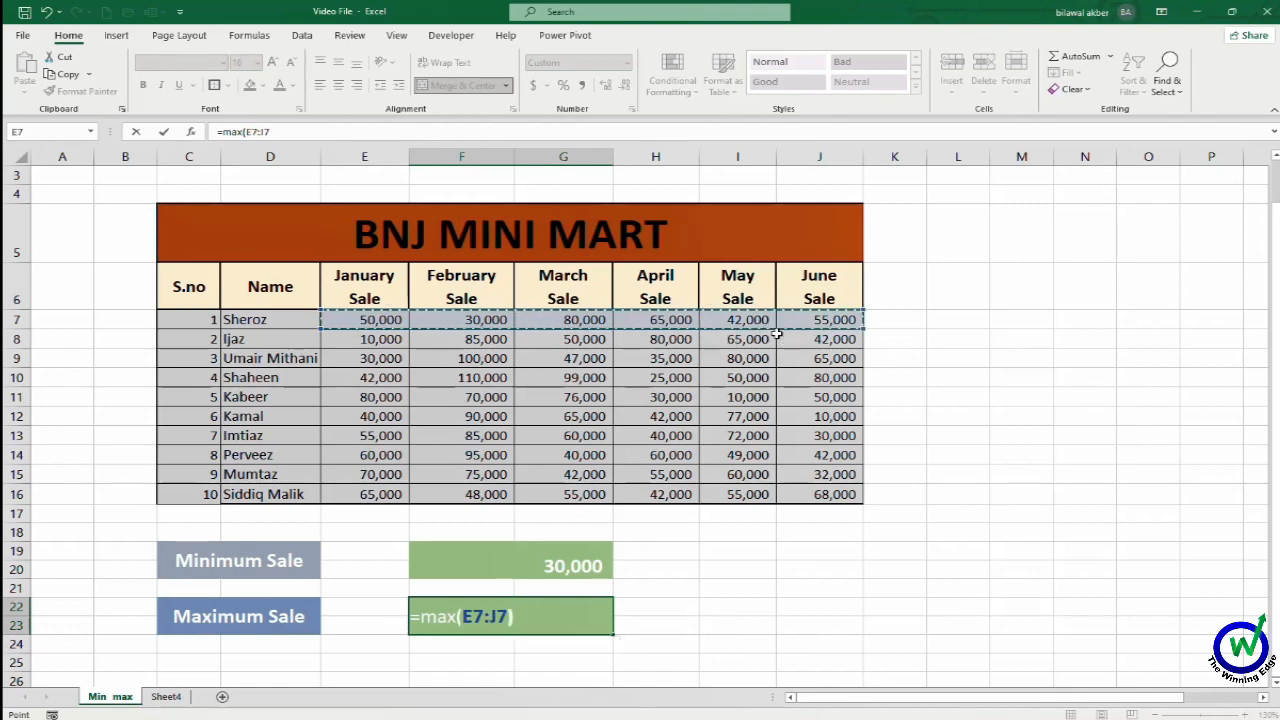
text())
key(Return)
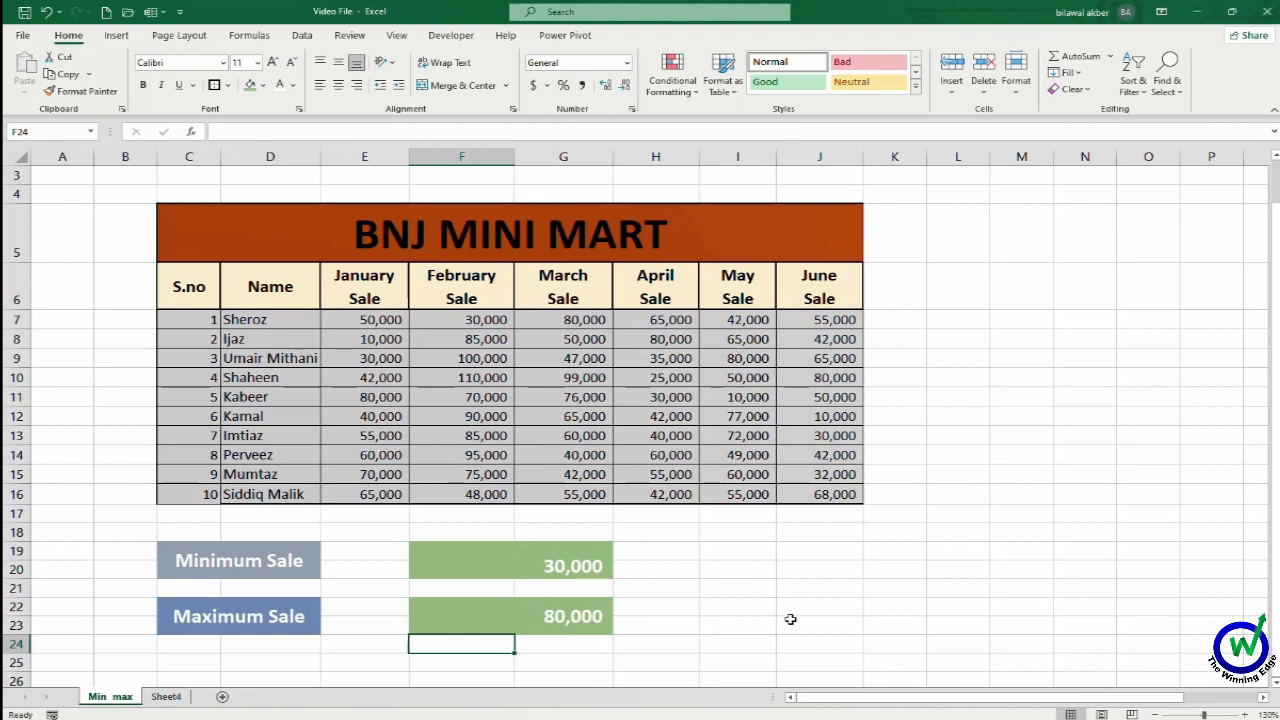
Clear the row 7 formulas from the Minimum Sale and Maximum Sale result cells.
click(547, 564)
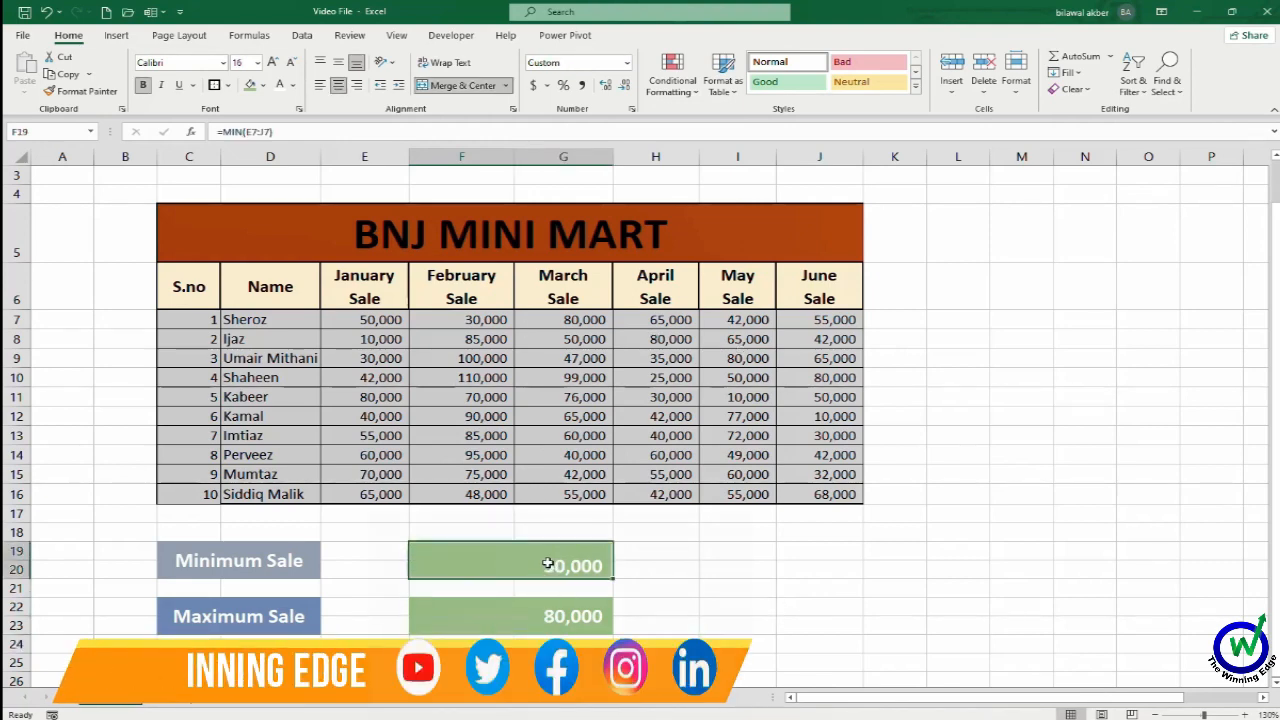
key(Delete)
click(537, 608)
key(Delete)
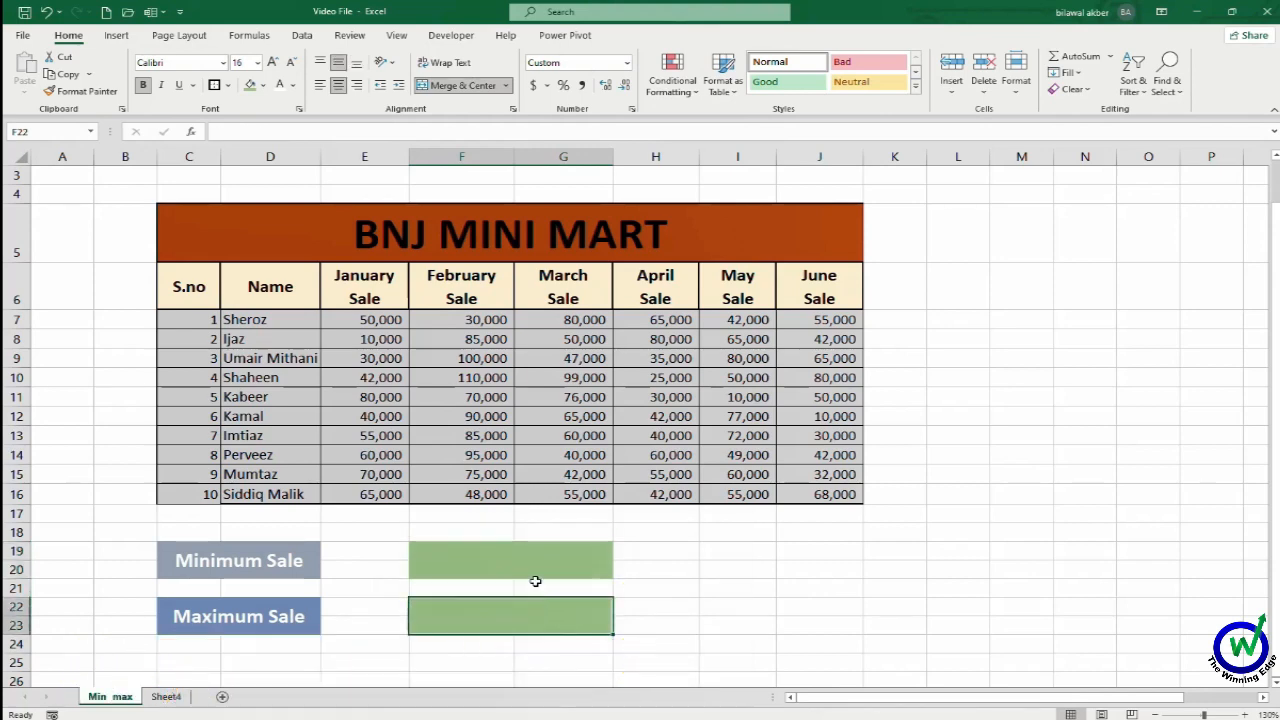
Calculate the second person's lowest monthly sale in the Minimum Sale result cell F19 with =MIN(E8:J8).
click(384, 333)
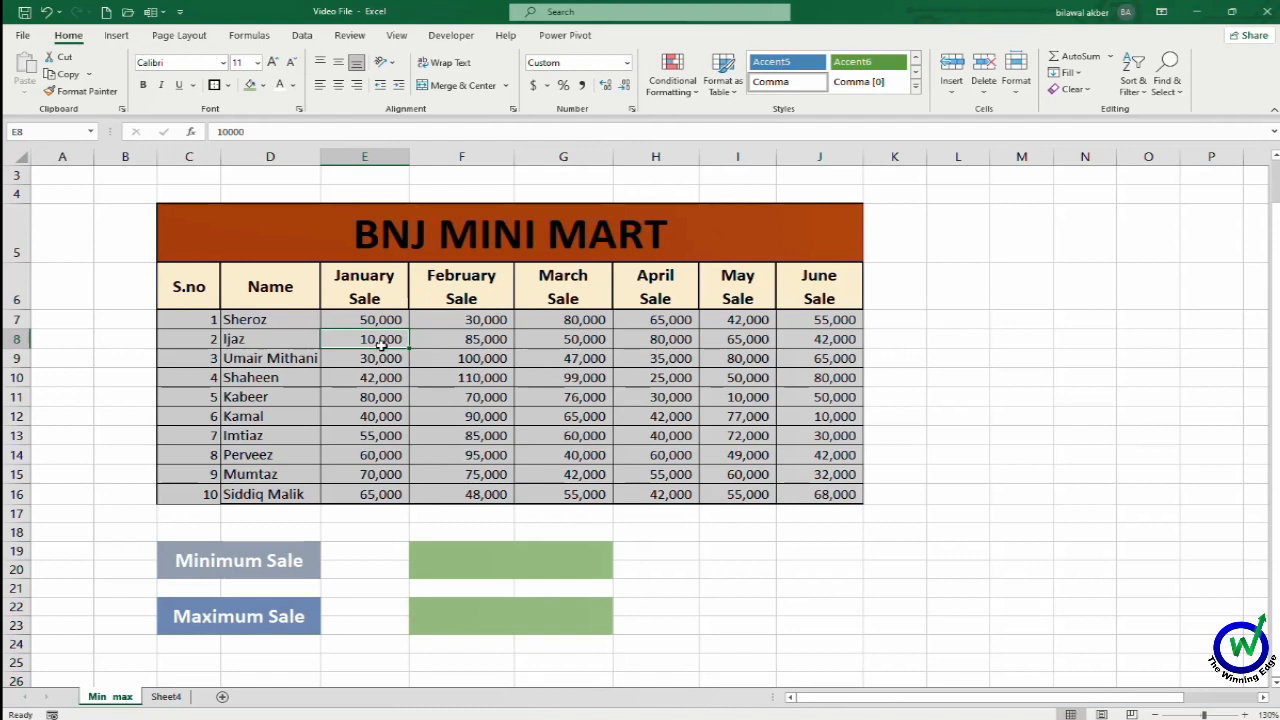
click(489, 562)
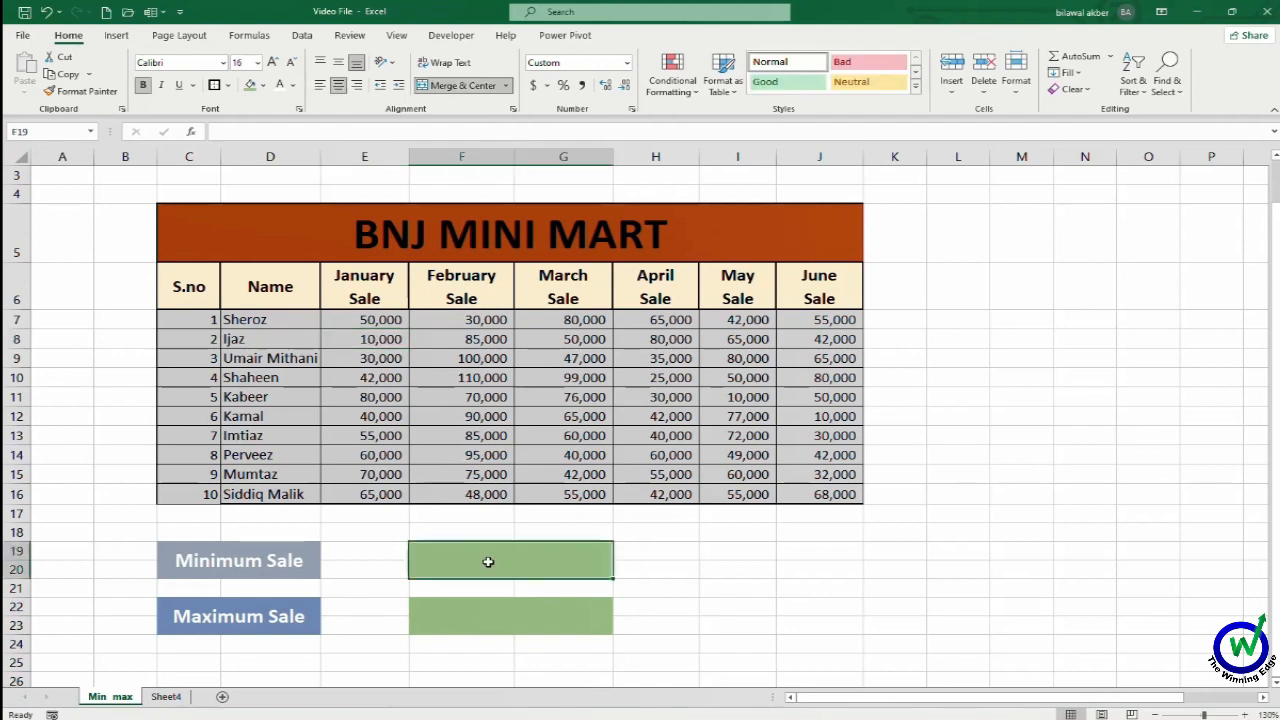
text(=)
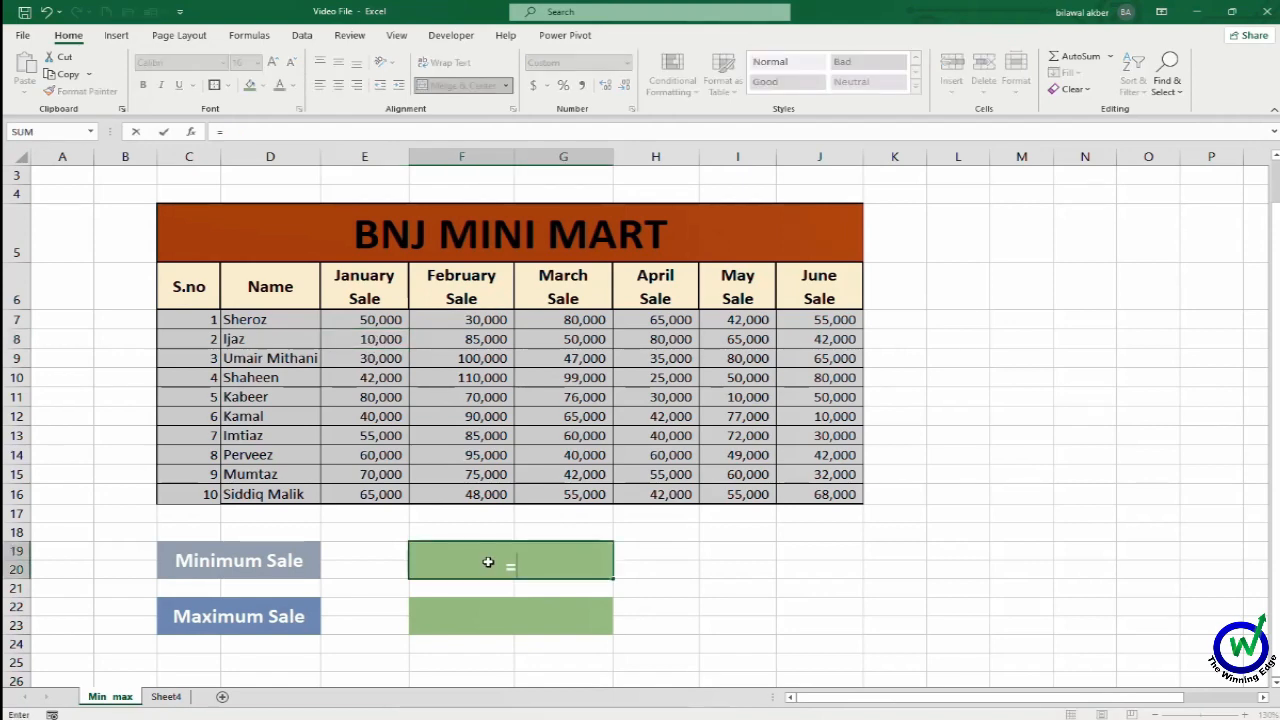
text(min)
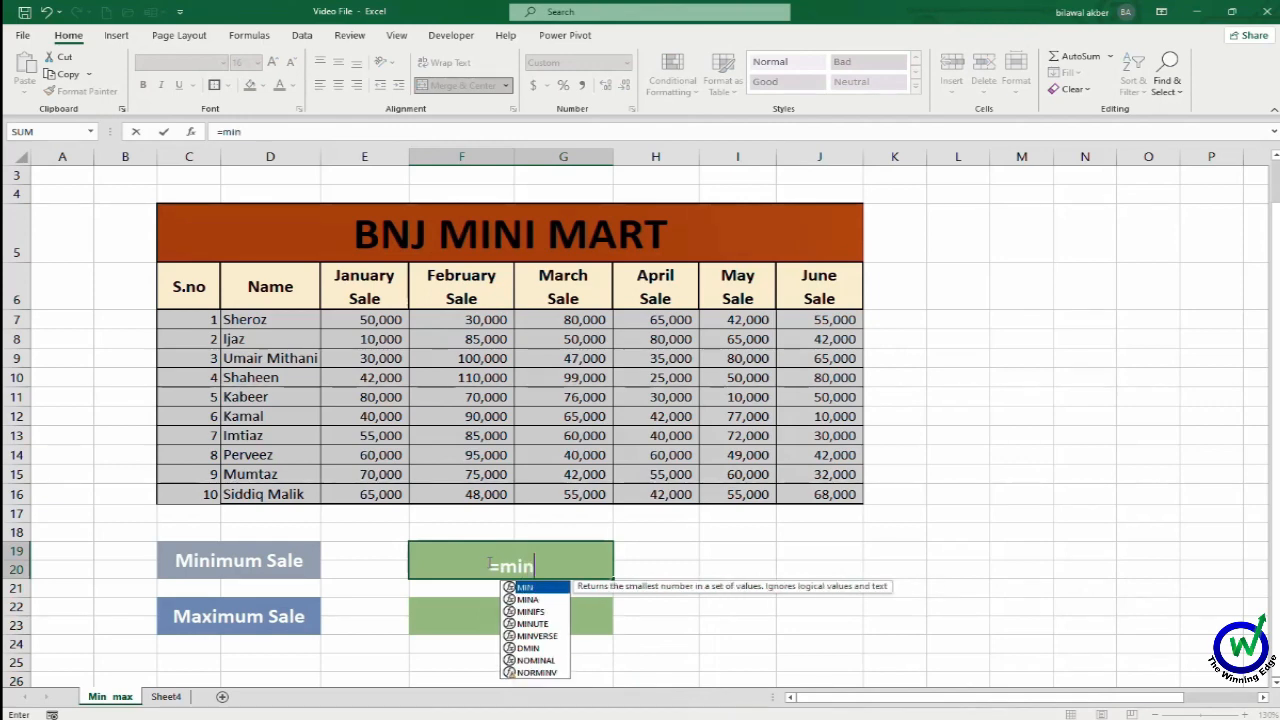
text(()
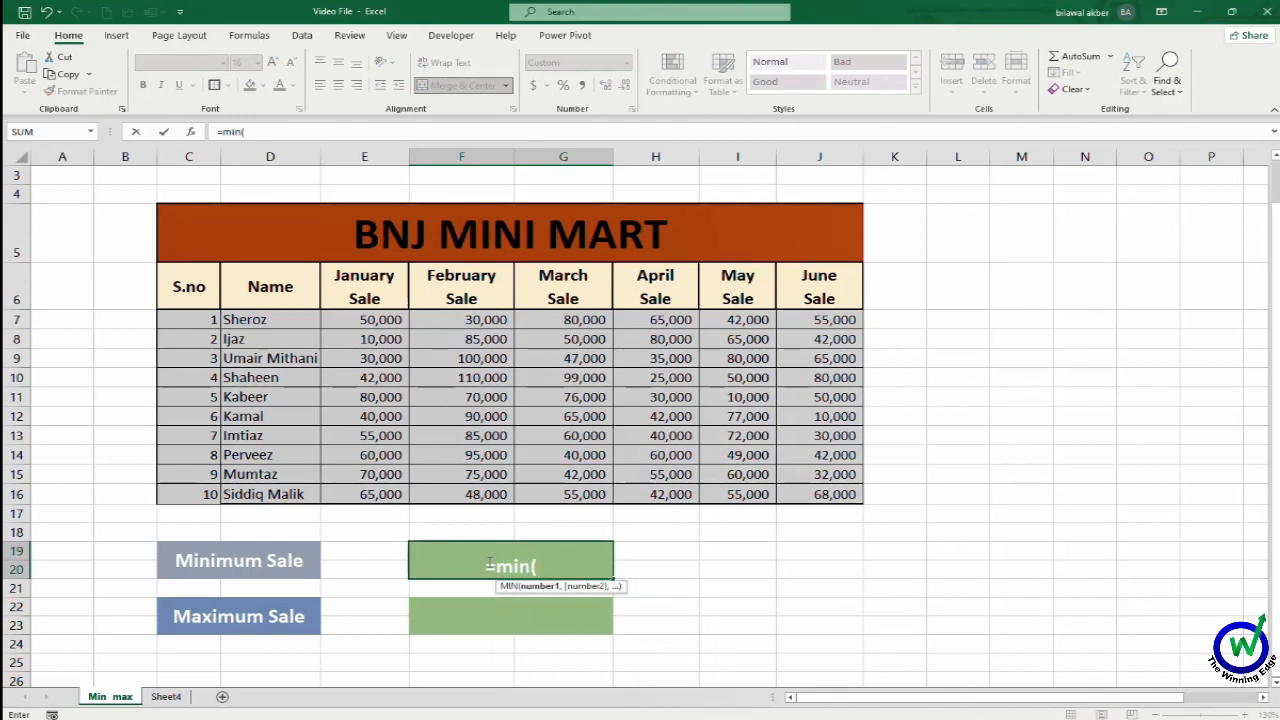
drag(372, 339, 826, 342)
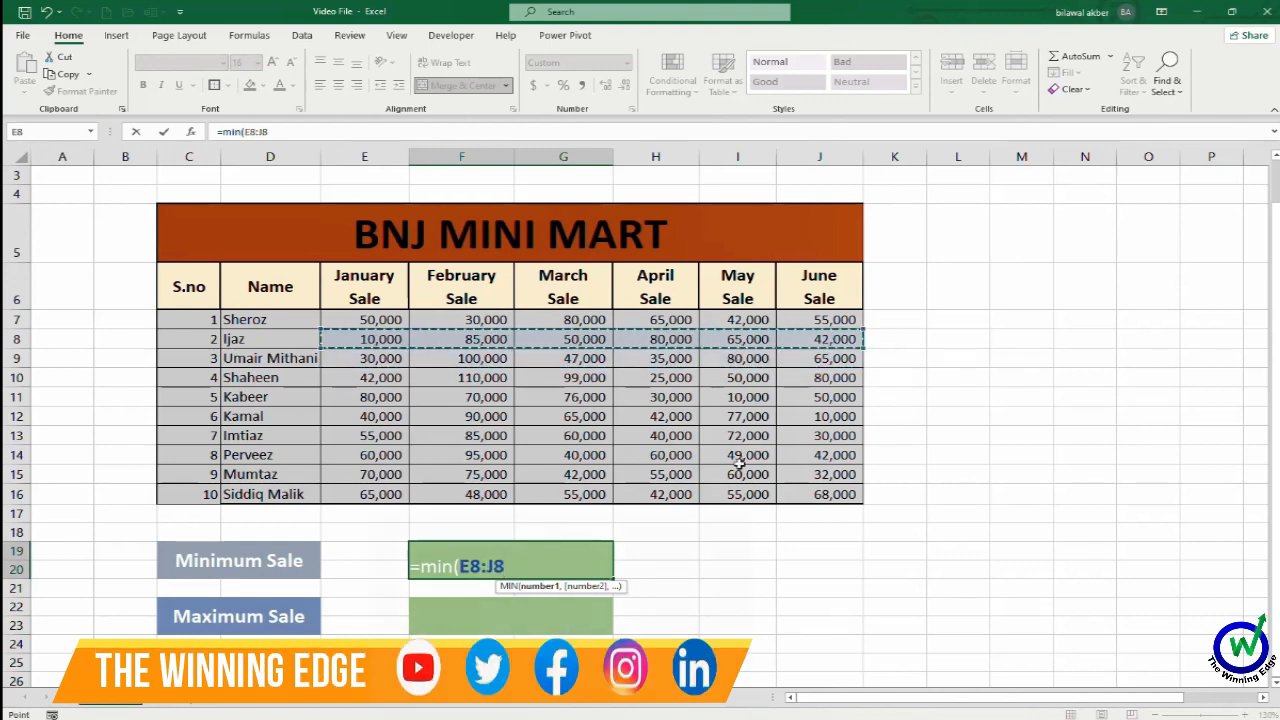
text())
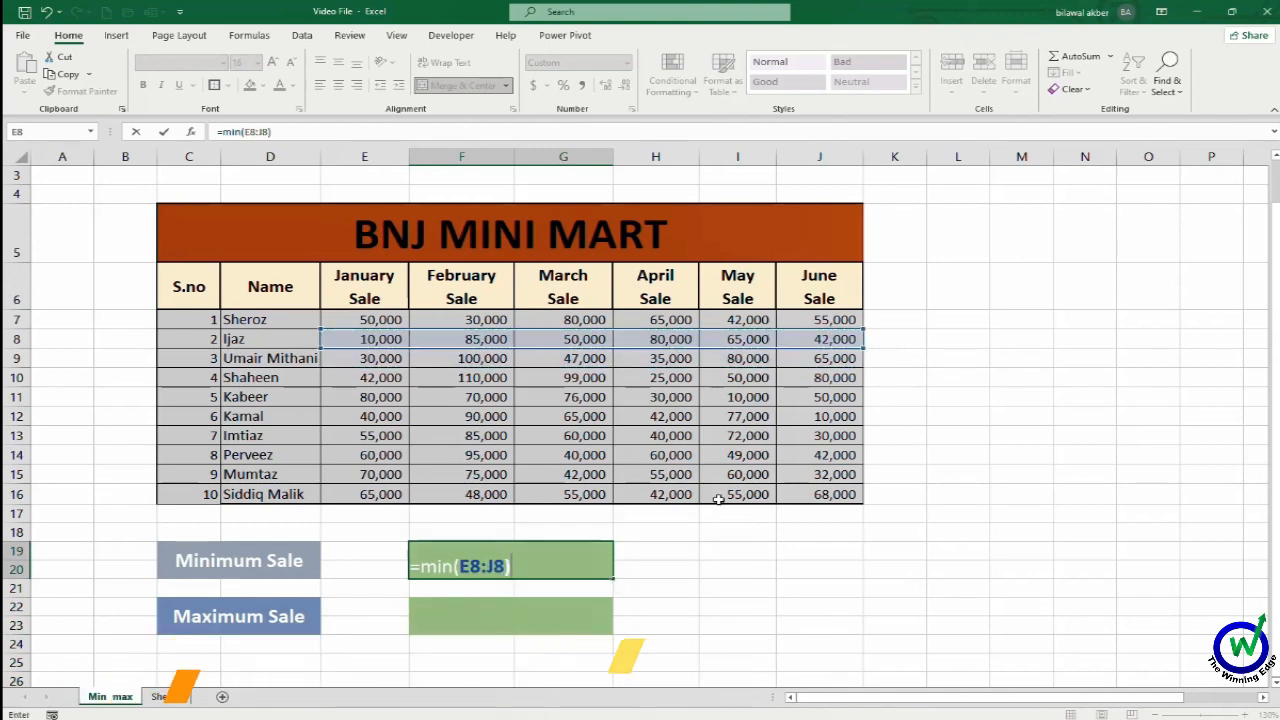
key(Return)
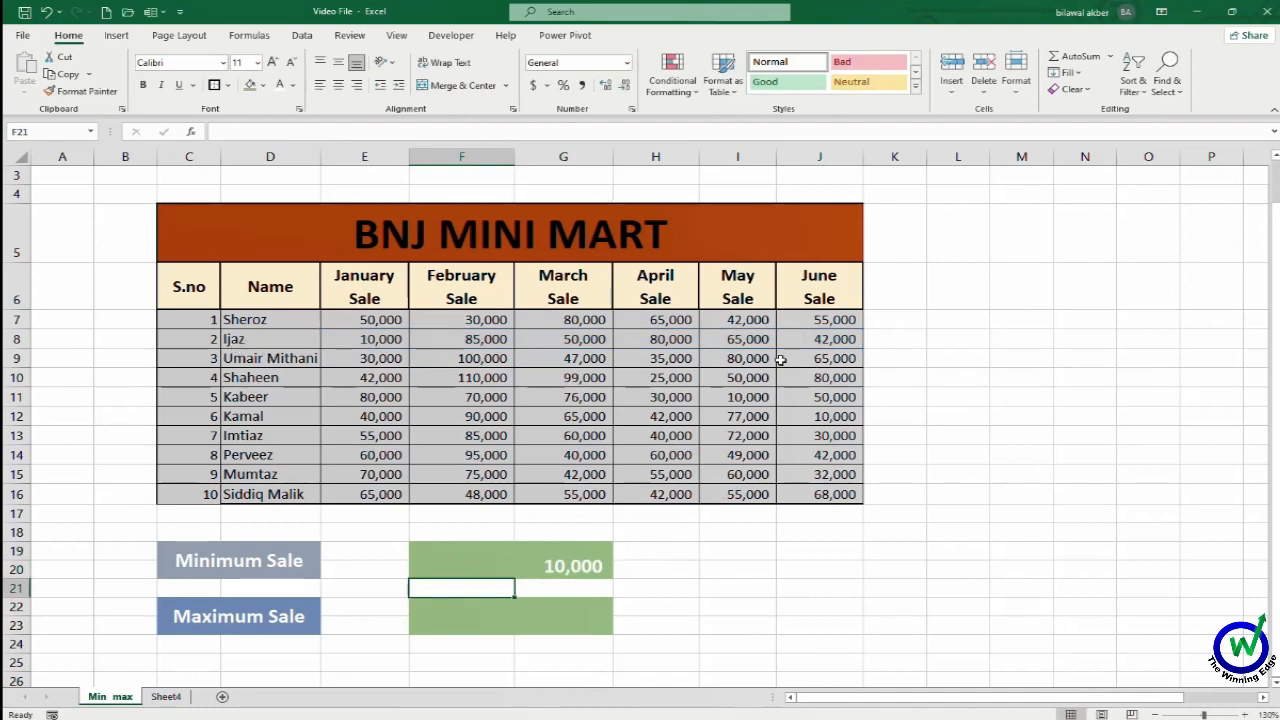
Calculate the second person's highest monthly sale in the Maximum Sale result cell F22 with =MAX(E8:J8).
click(556, 620)
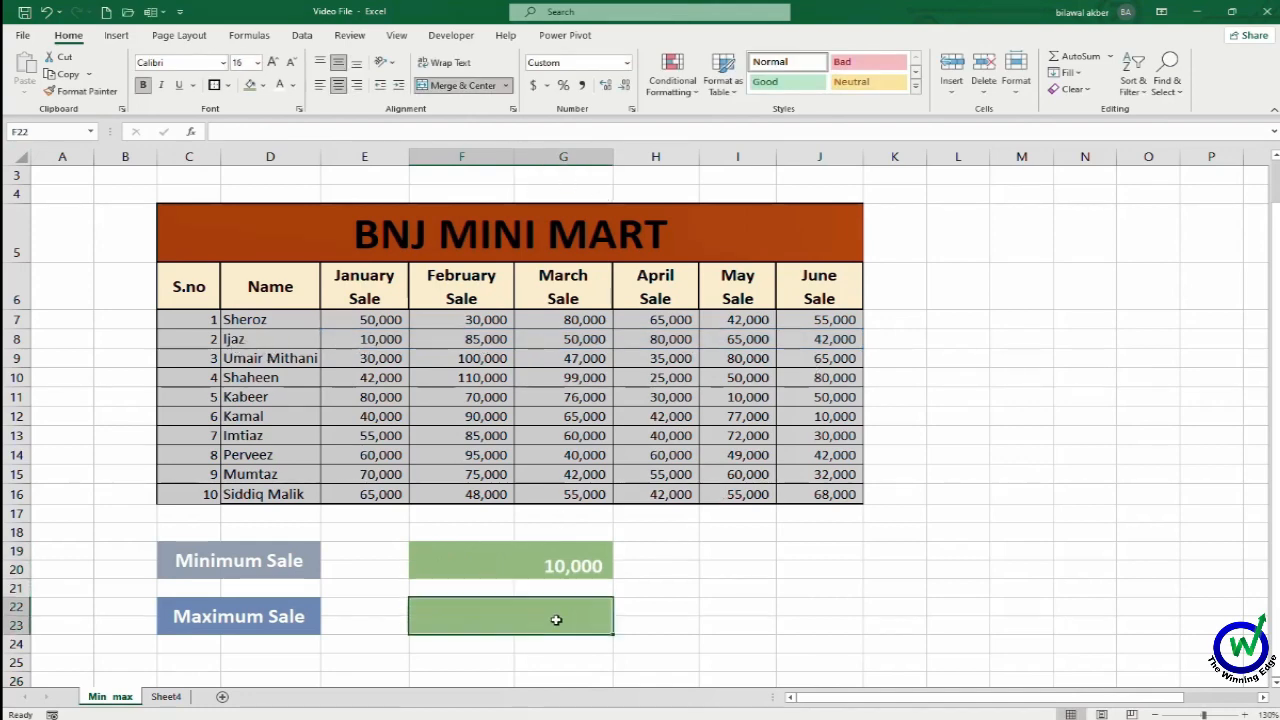
text(=)
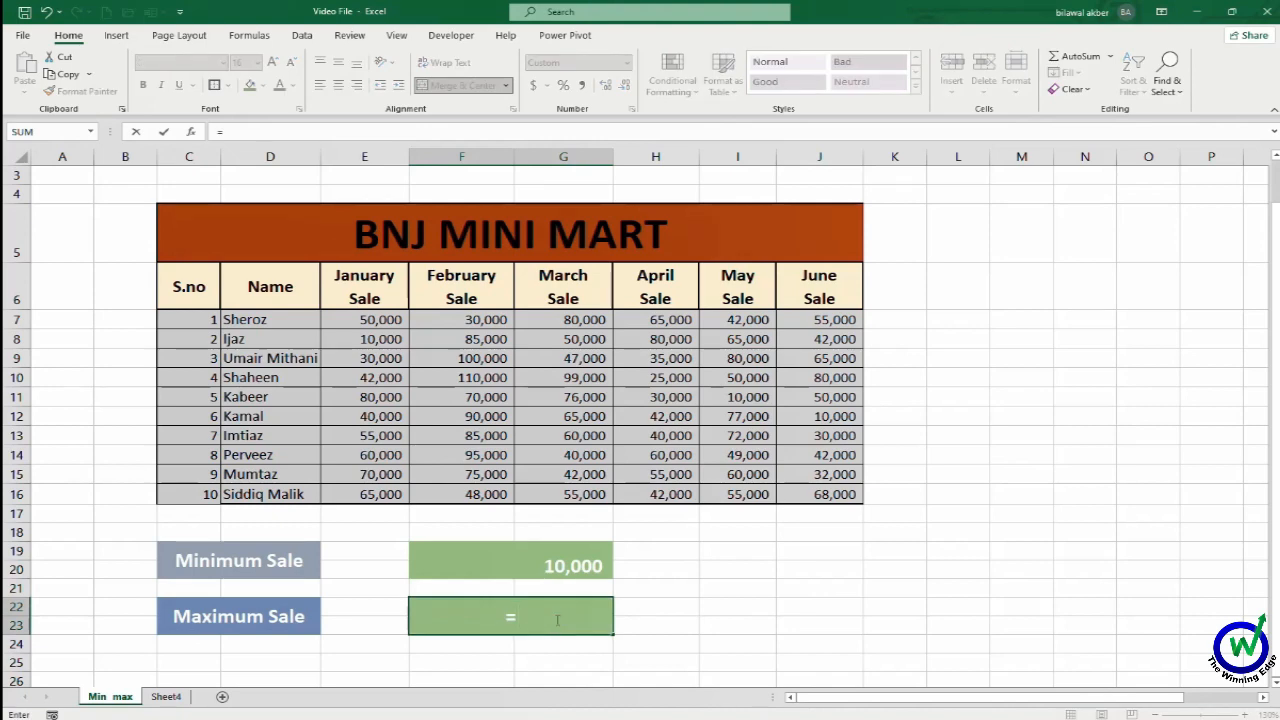
text(max()
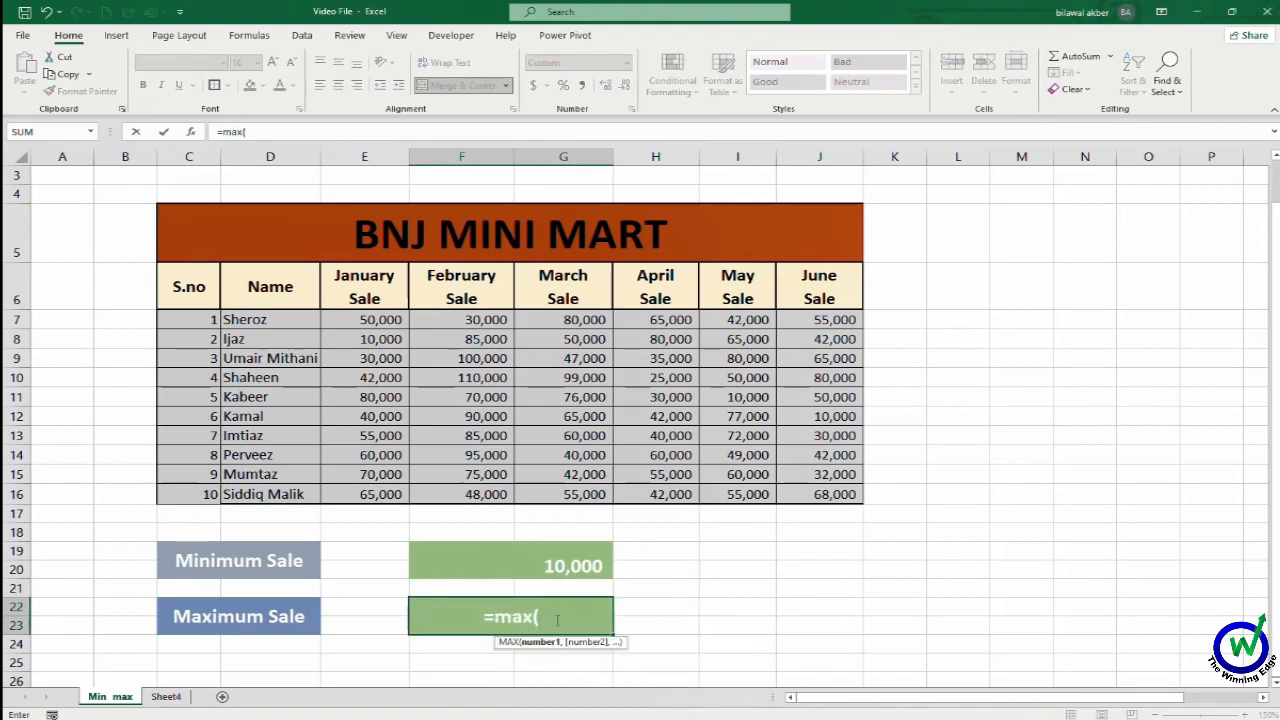
drag(372, 339, 845, 340)
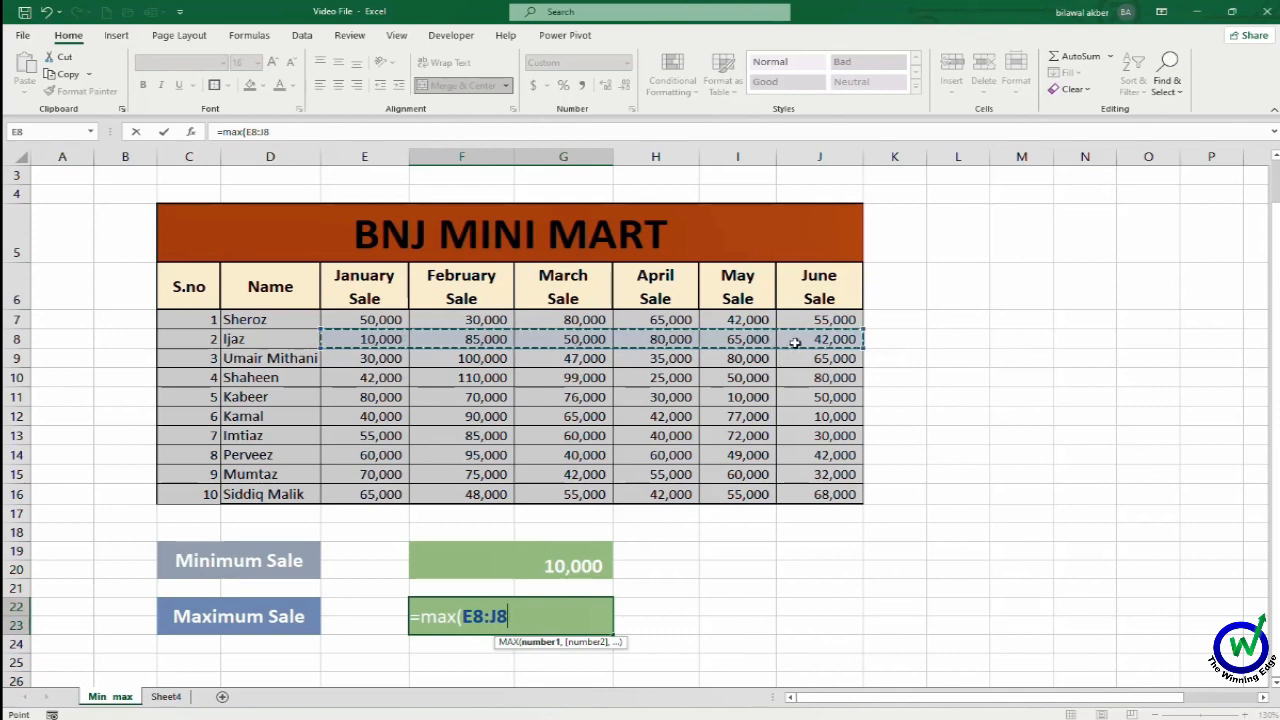
key(Return)
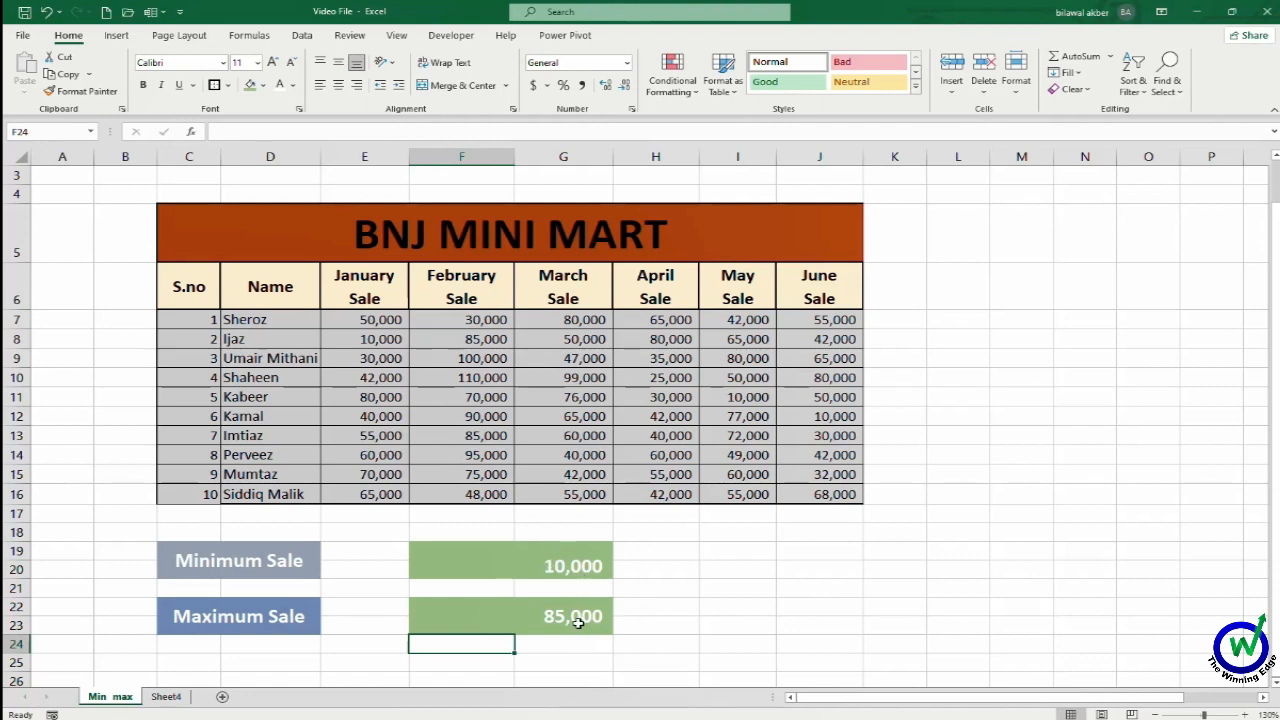
Clear the row 8 formulas from the Minimum Sale and Maximum Sale result cells.
click(548, 566)
key(Delete)
click(541, 610)
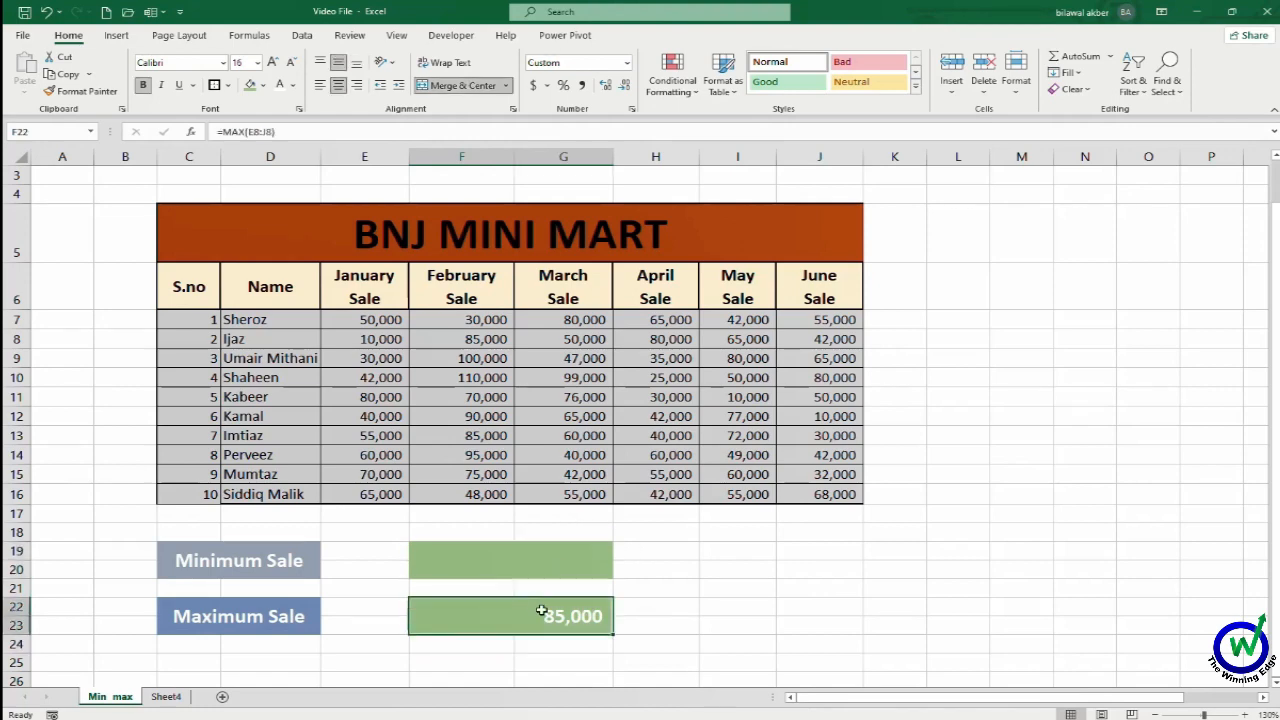
key(Delete)
Calculate the lowest January sale in the Minimum Sale result cell F19 with =MIN(E7:E16).
click(527, 564)
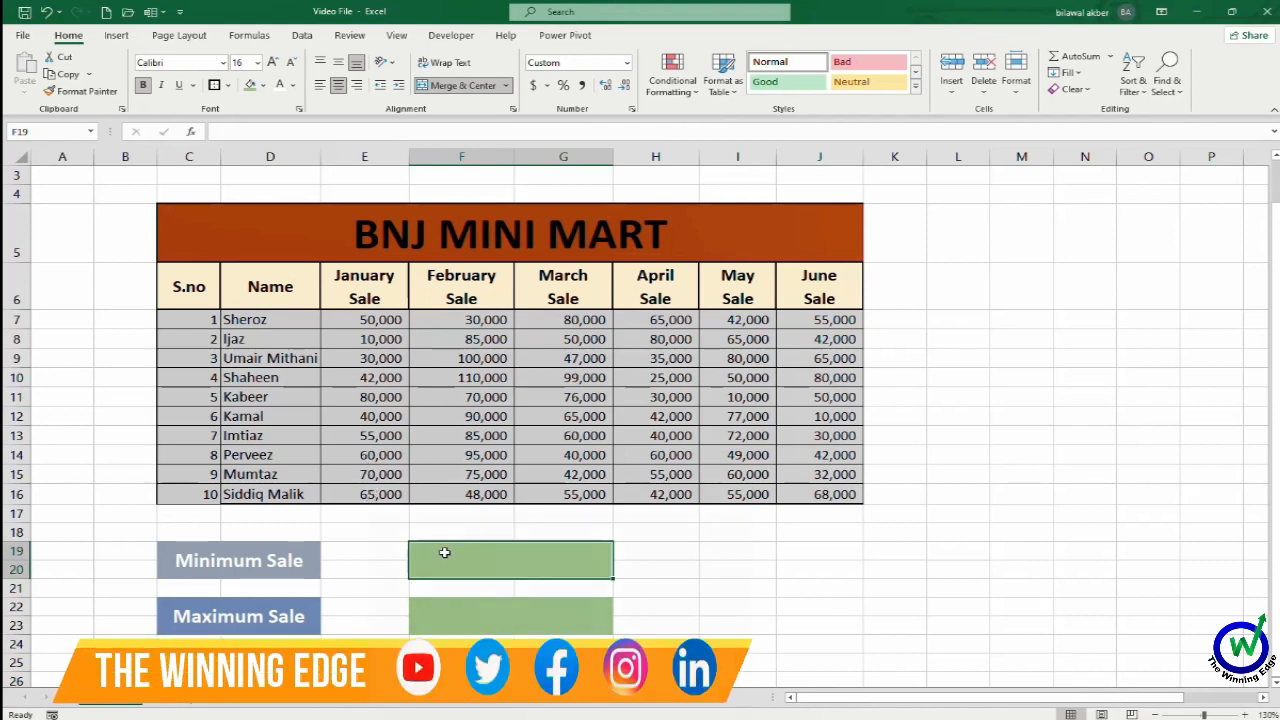
text(=)
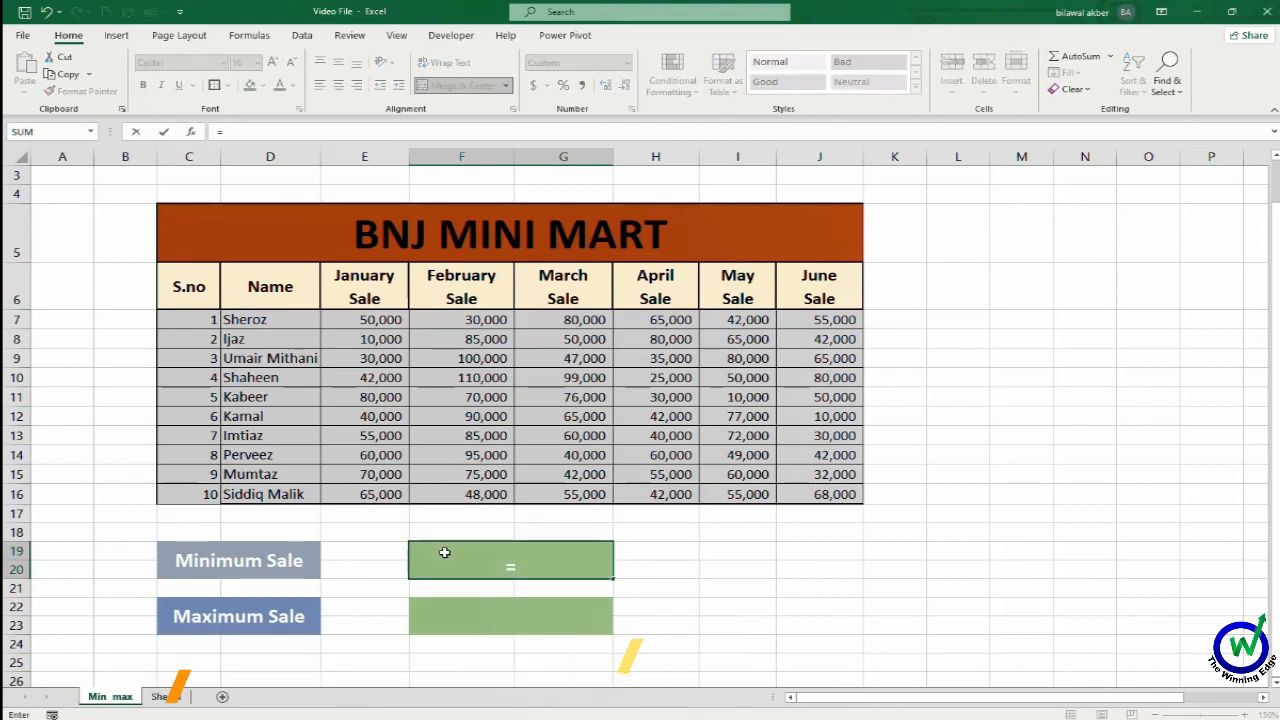
text(min)
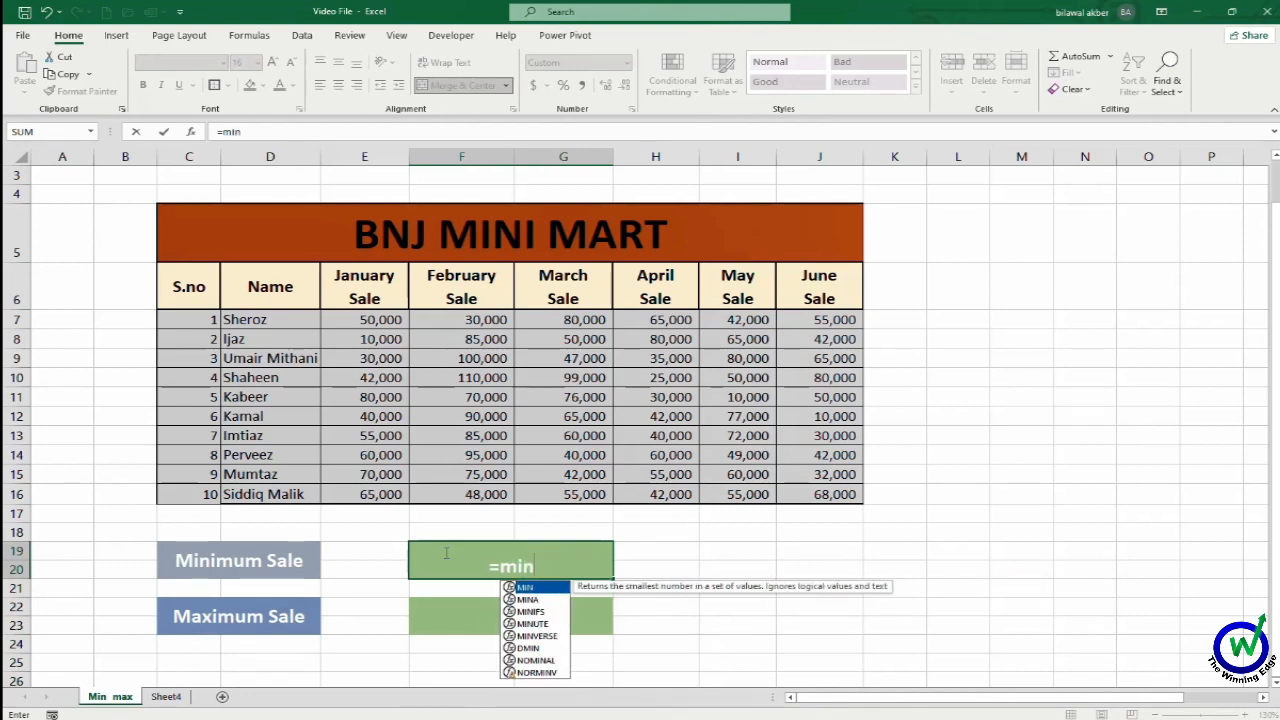
text(()
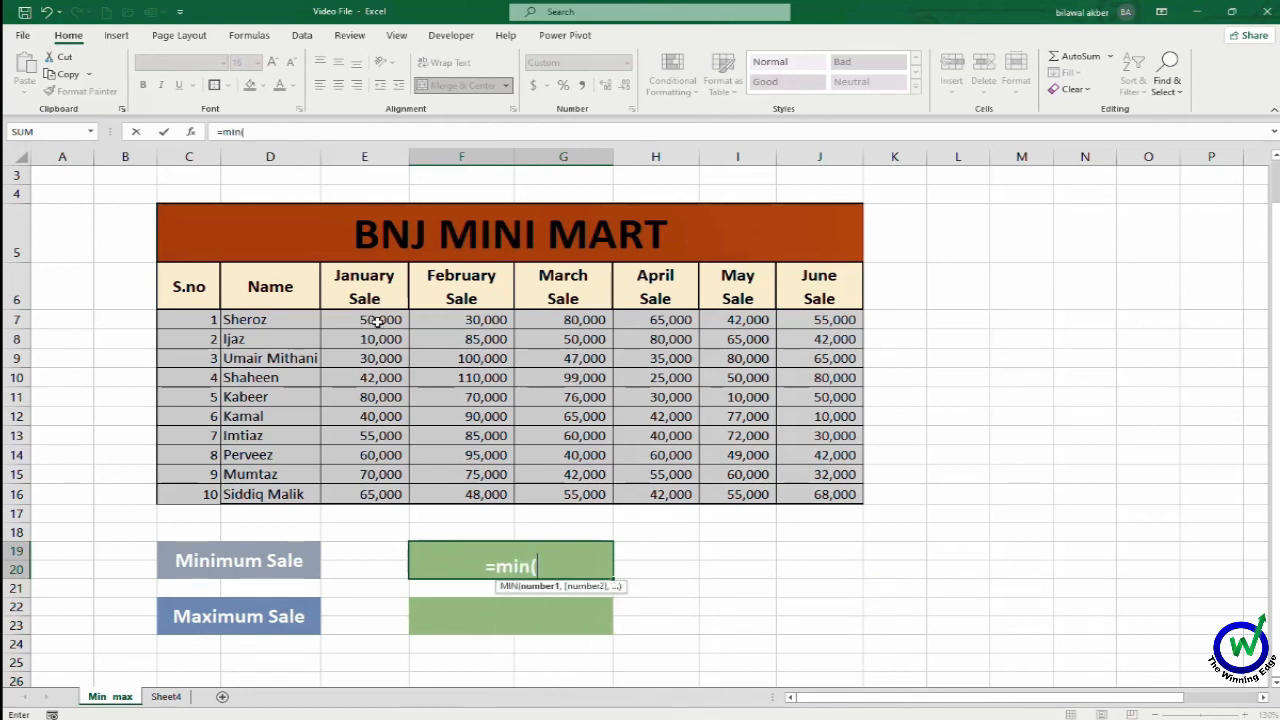
drag(377, 320, 378, 488)
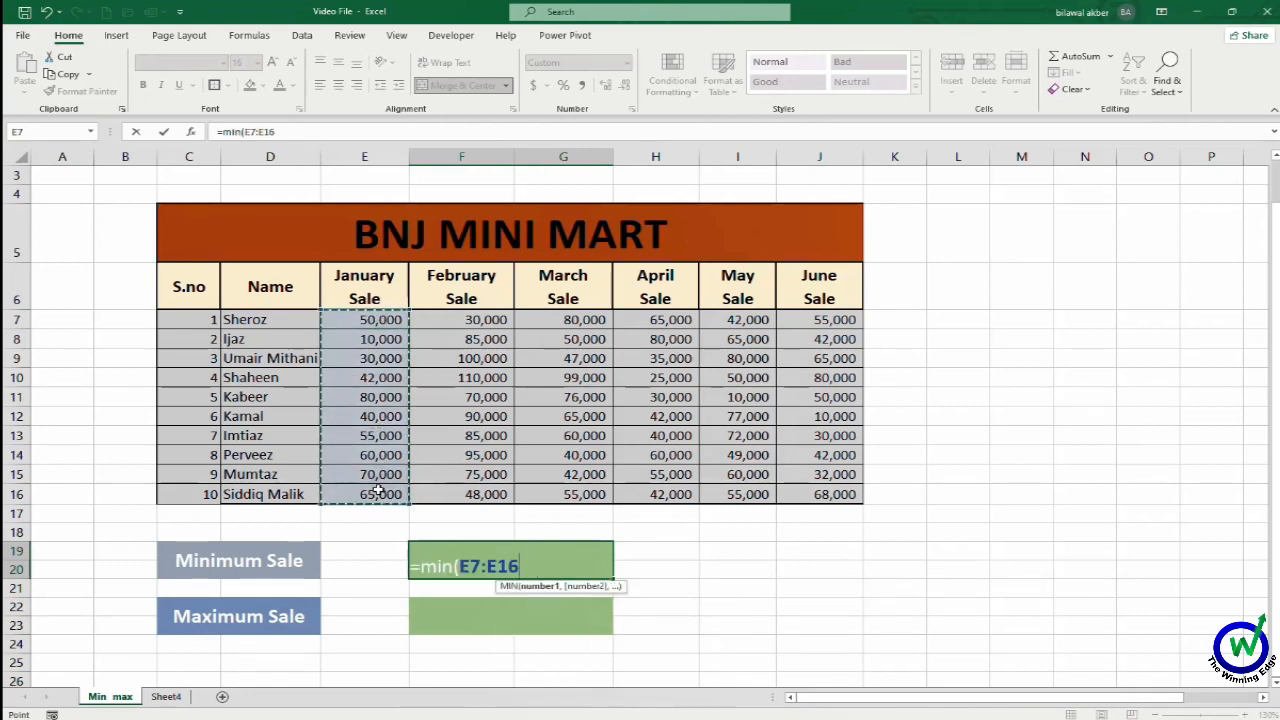
text())
key(Return)
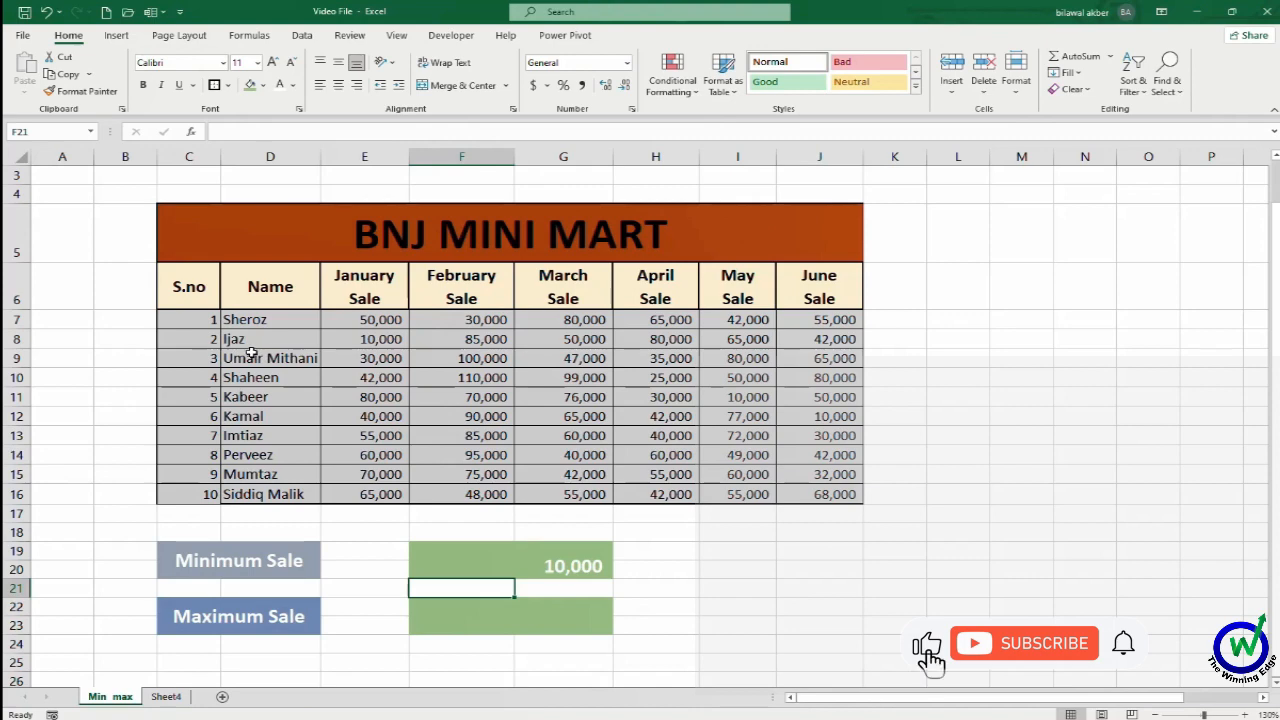
Calculate the highest January sale in the Maximum Sale result cell F22 with =MAX(E7:E16).
click(522, 606)
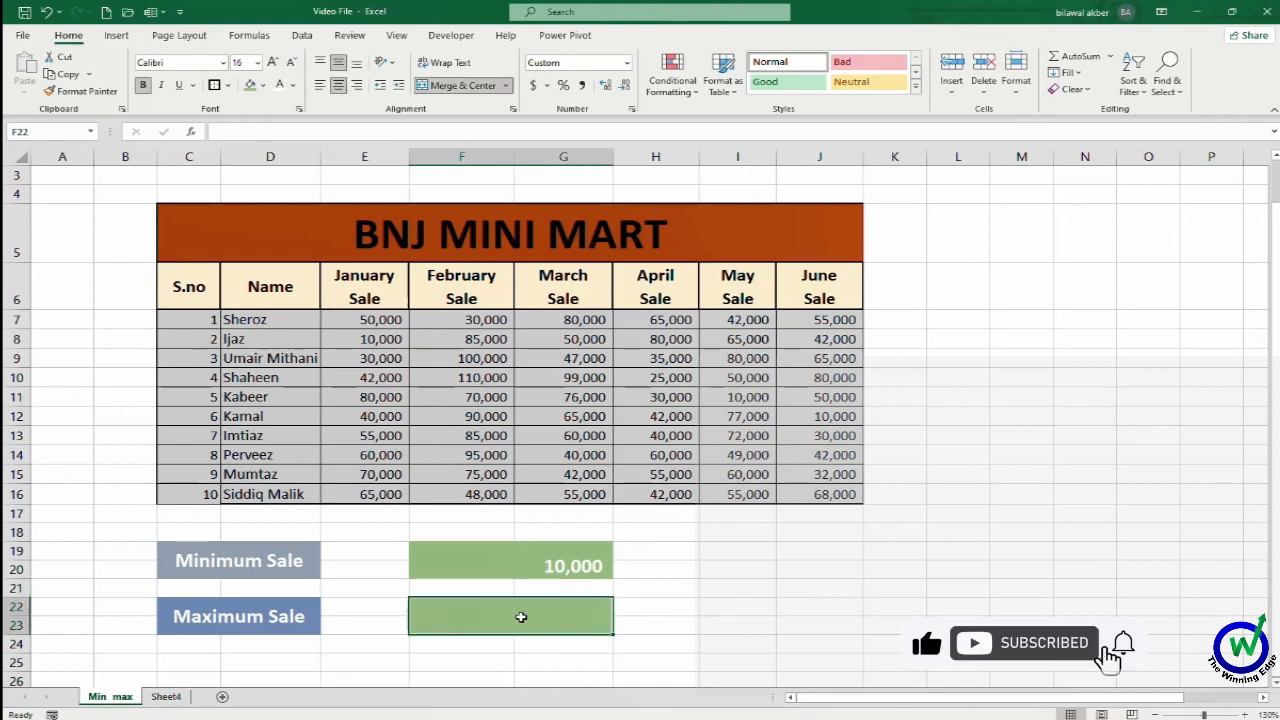
text(=max()
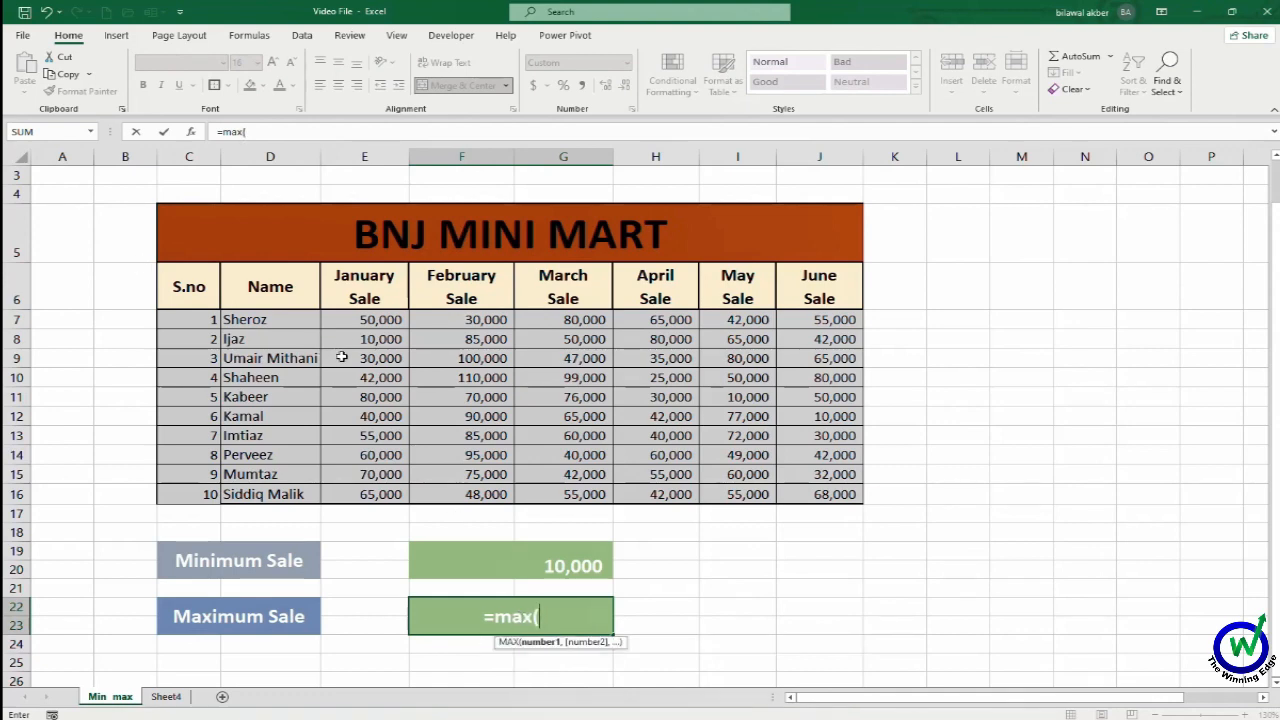
drag(388, 318, 386, 490)
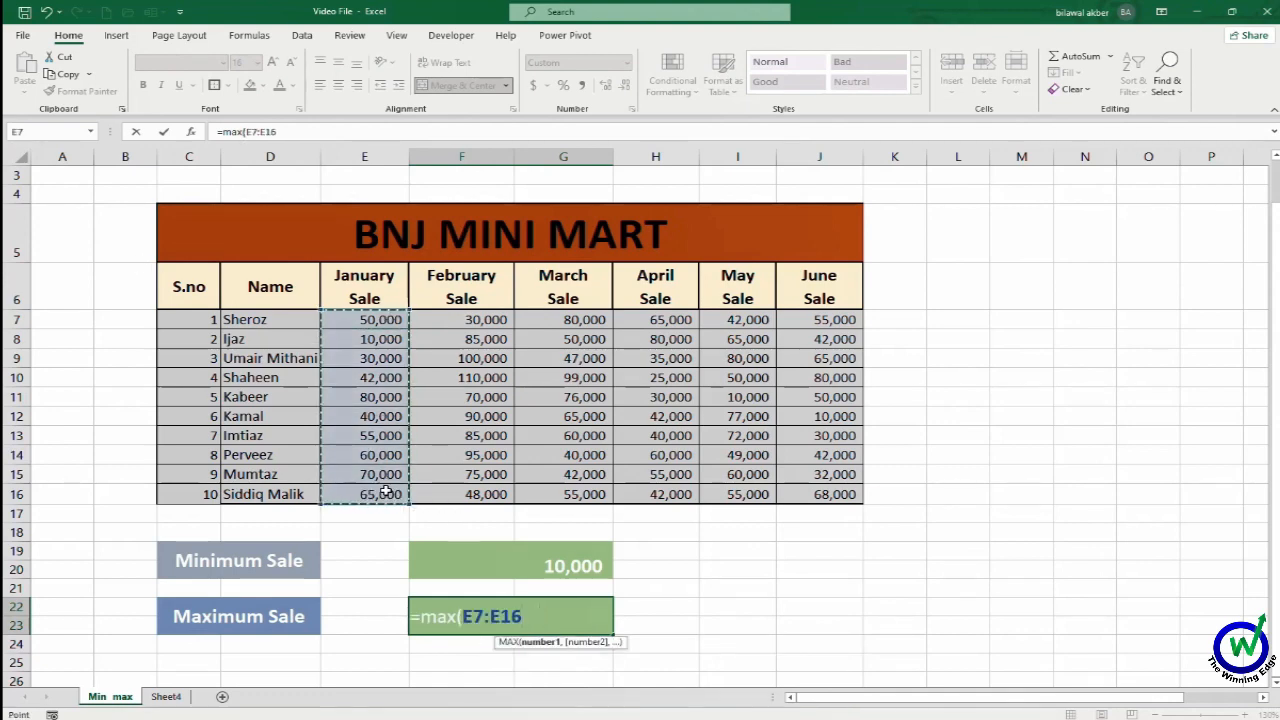
text())
key(Return)
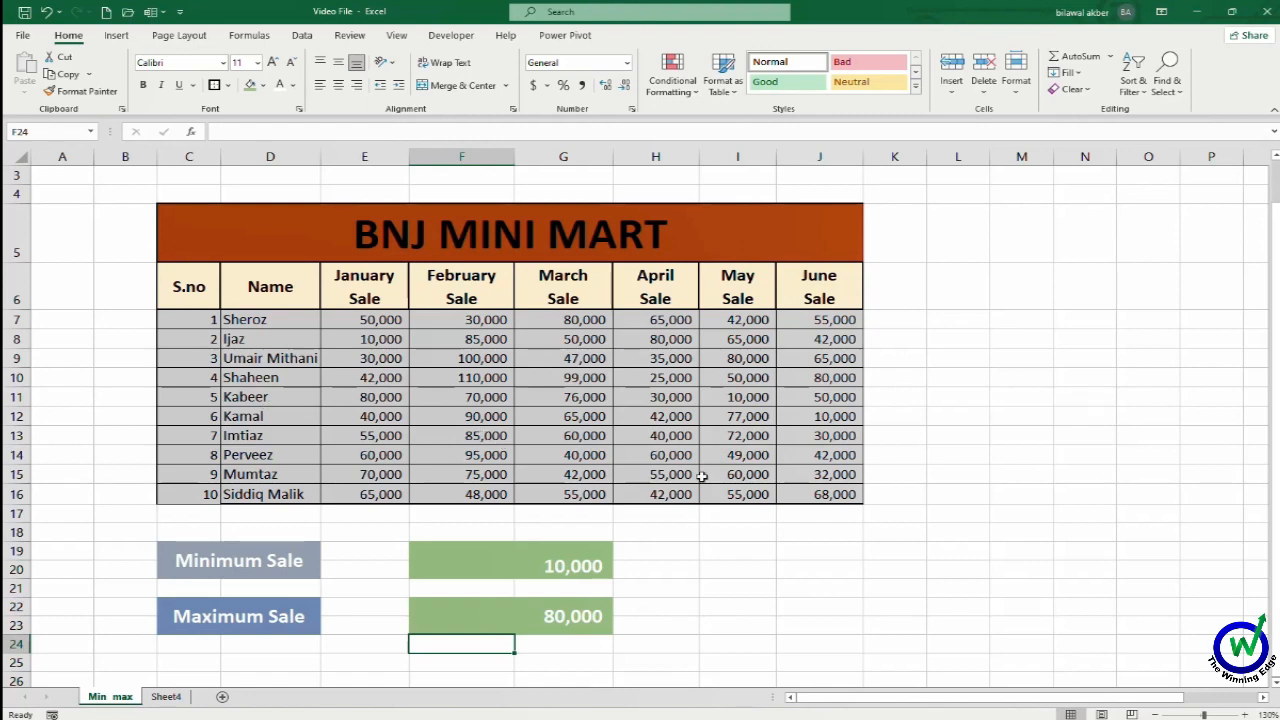
Add a centered "Total Amount" header in cell K6, with the two words on separate lines.
click(886, 304)
text(Tot)
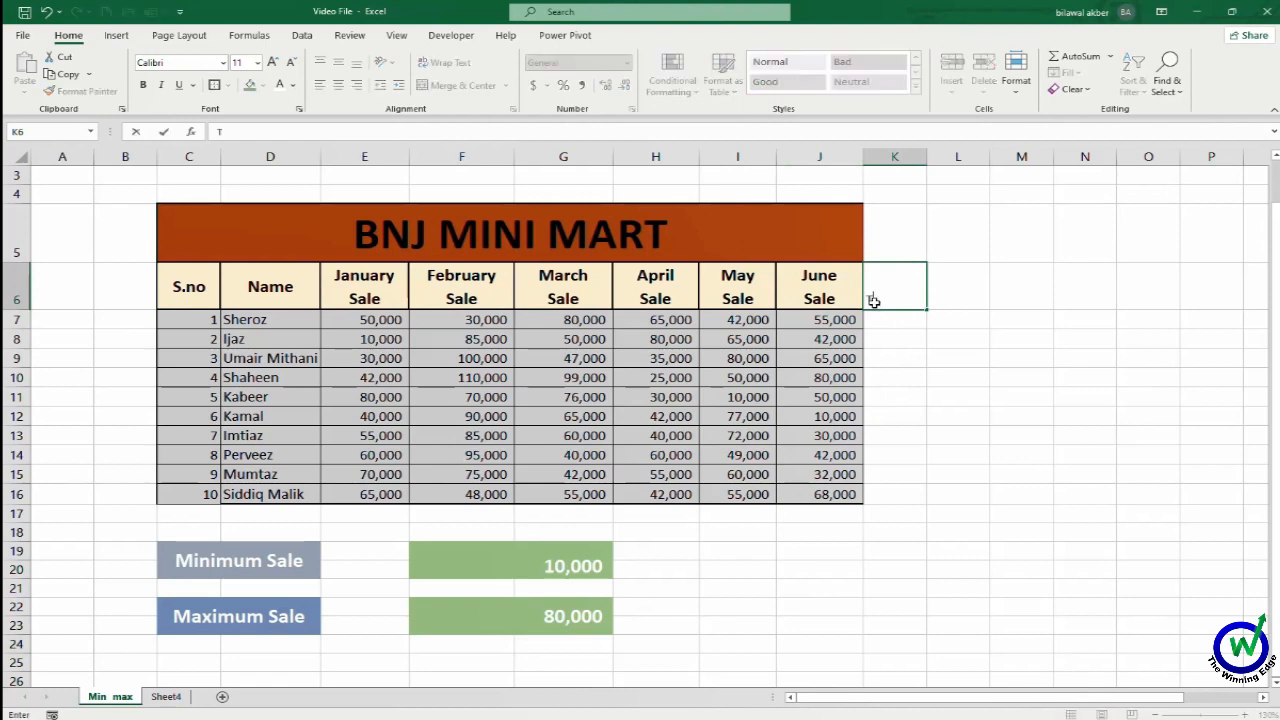
key(BackSpace)
key(BackSpace)
key(BackSpace)
key(BackSpace)
key(BackSpace)
key(alt+Return)
text(Amount)
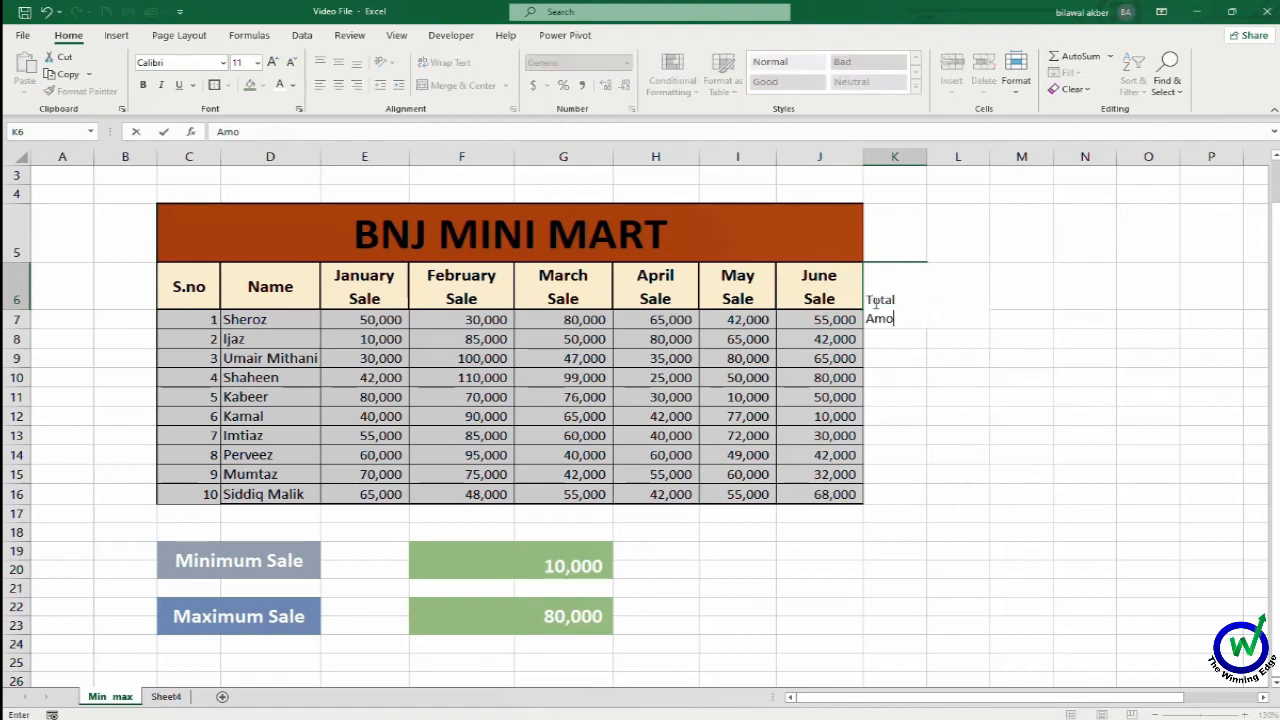
key(ctrl+Return)
click(338, 85)
Total the first person's January to June sales in cell K7 with =SUM(E7:J7).
click(889, 322)
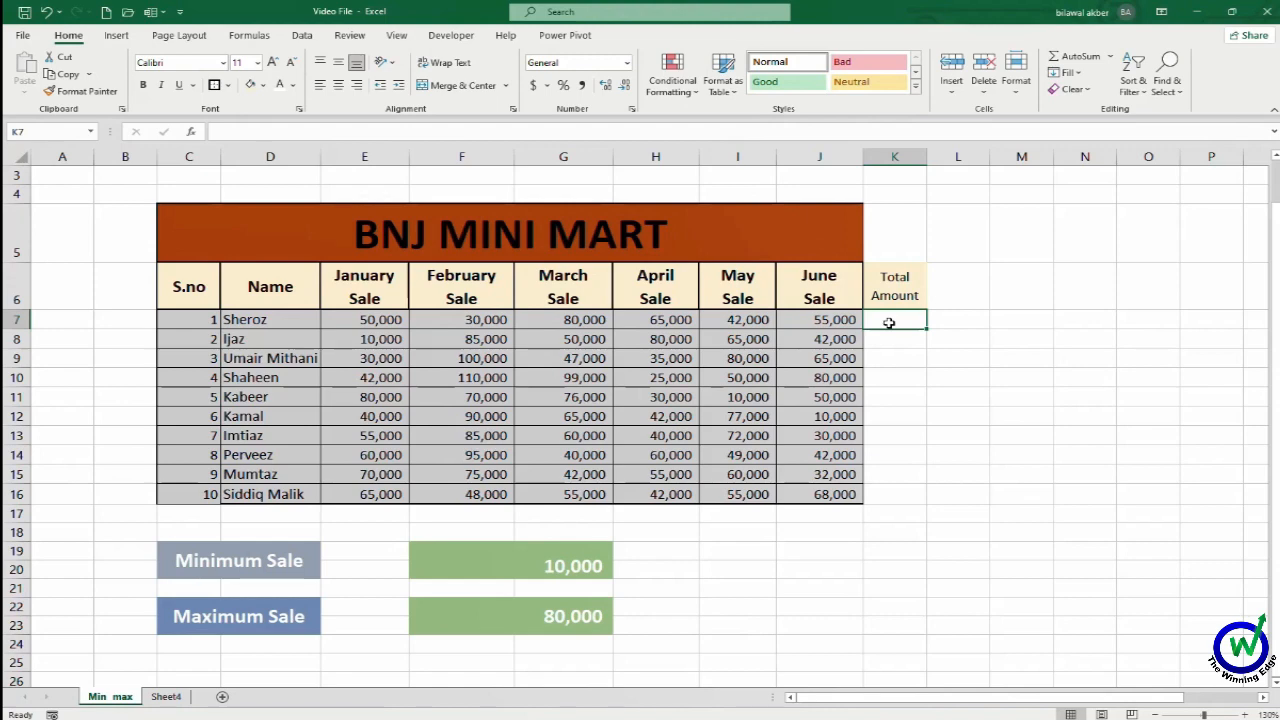
text(=sum)
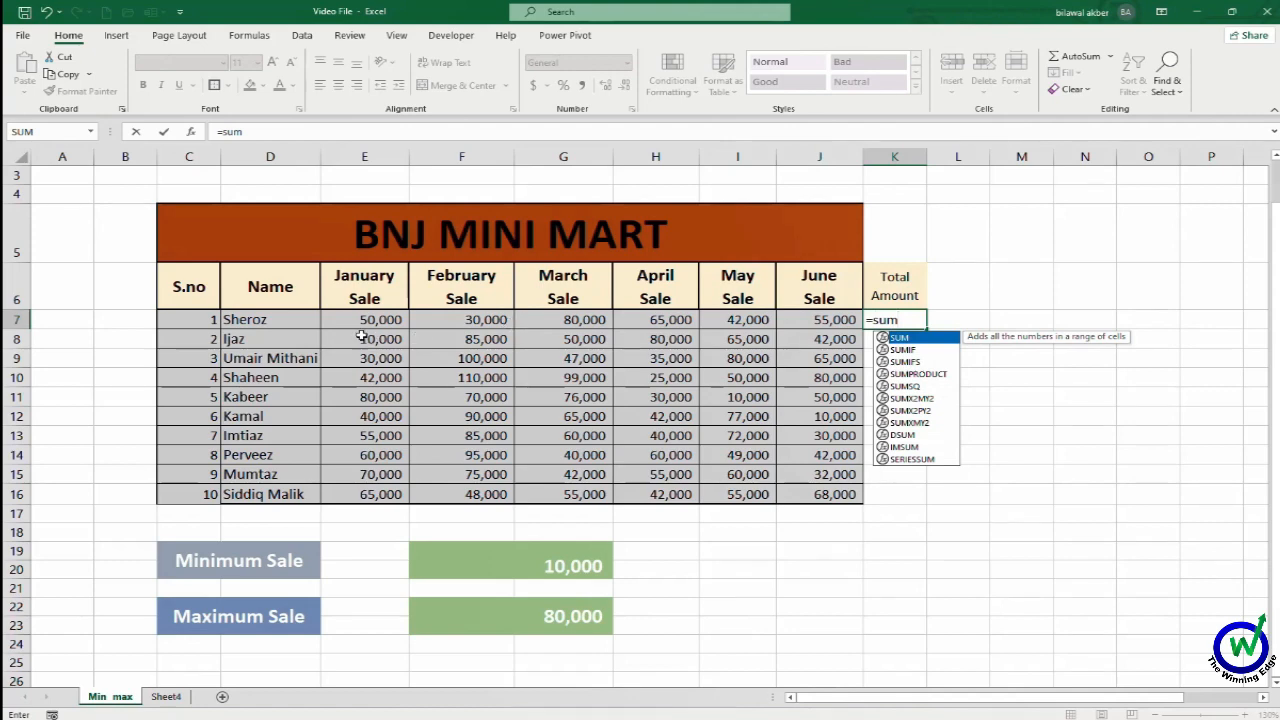
drag(363, 320, 797, 322)
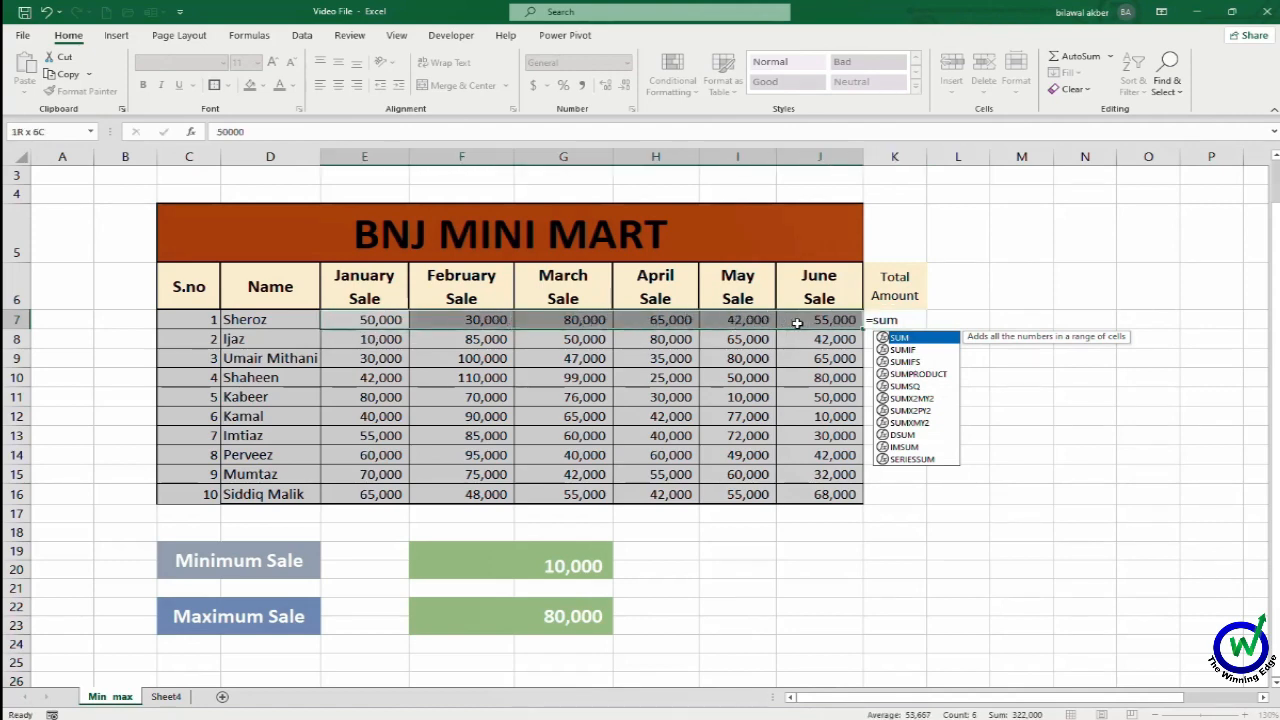
click(903, 318)
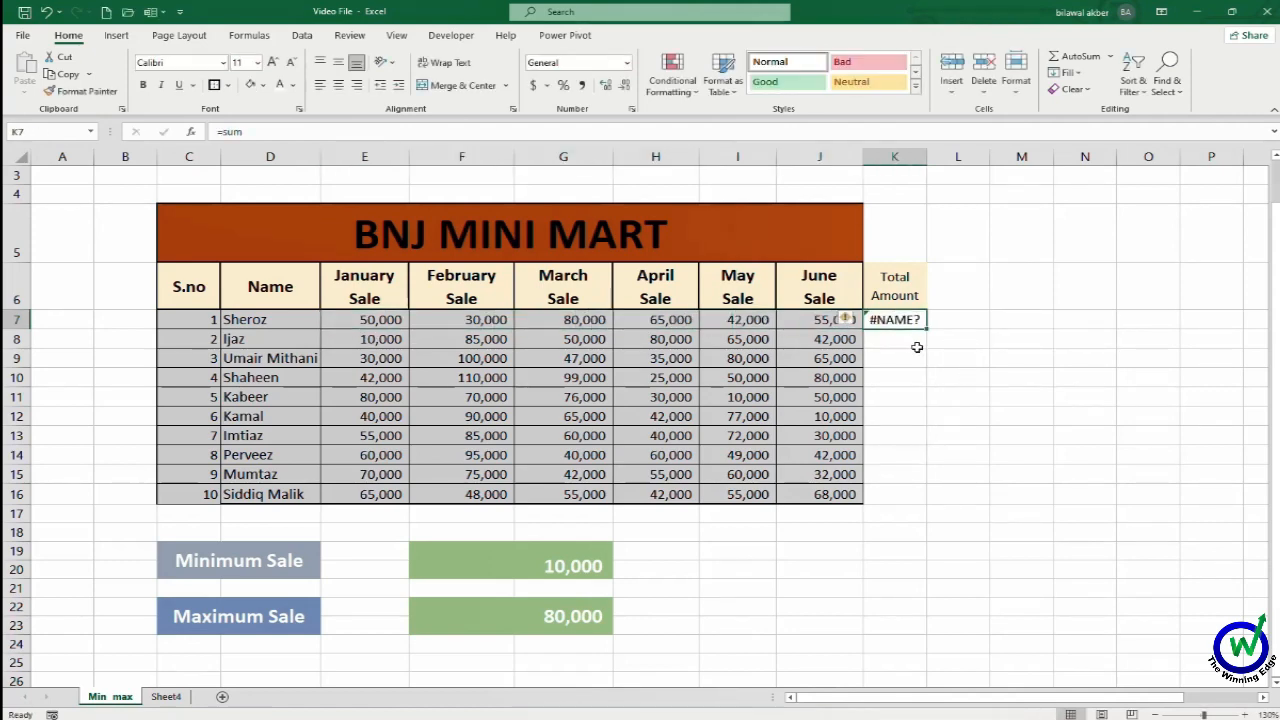
key(F2)
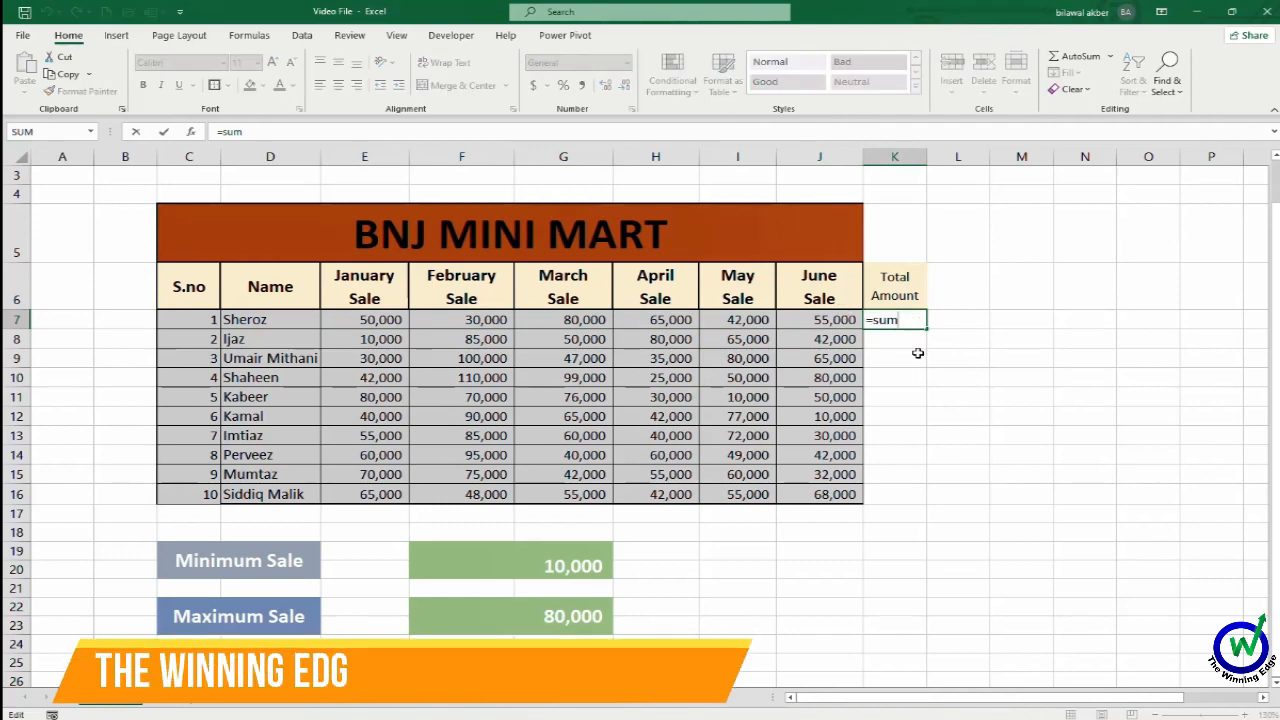
text(()
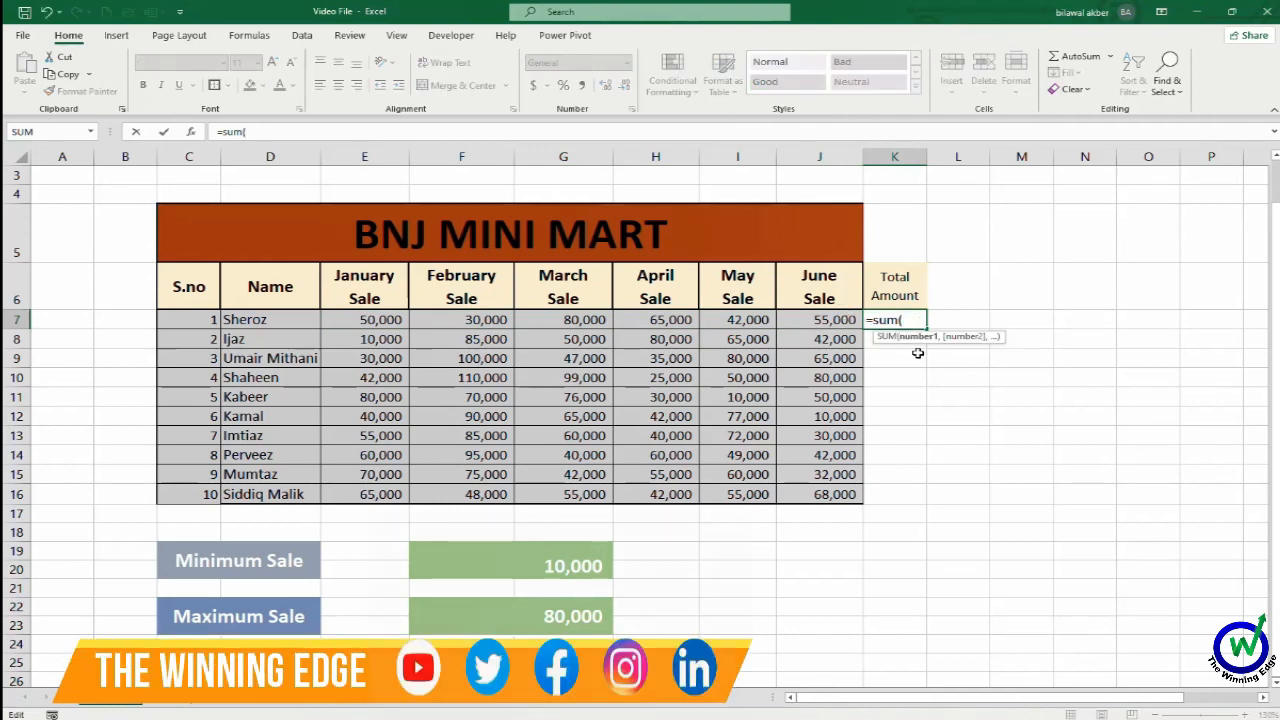
drag(371, 320, 791, 321)
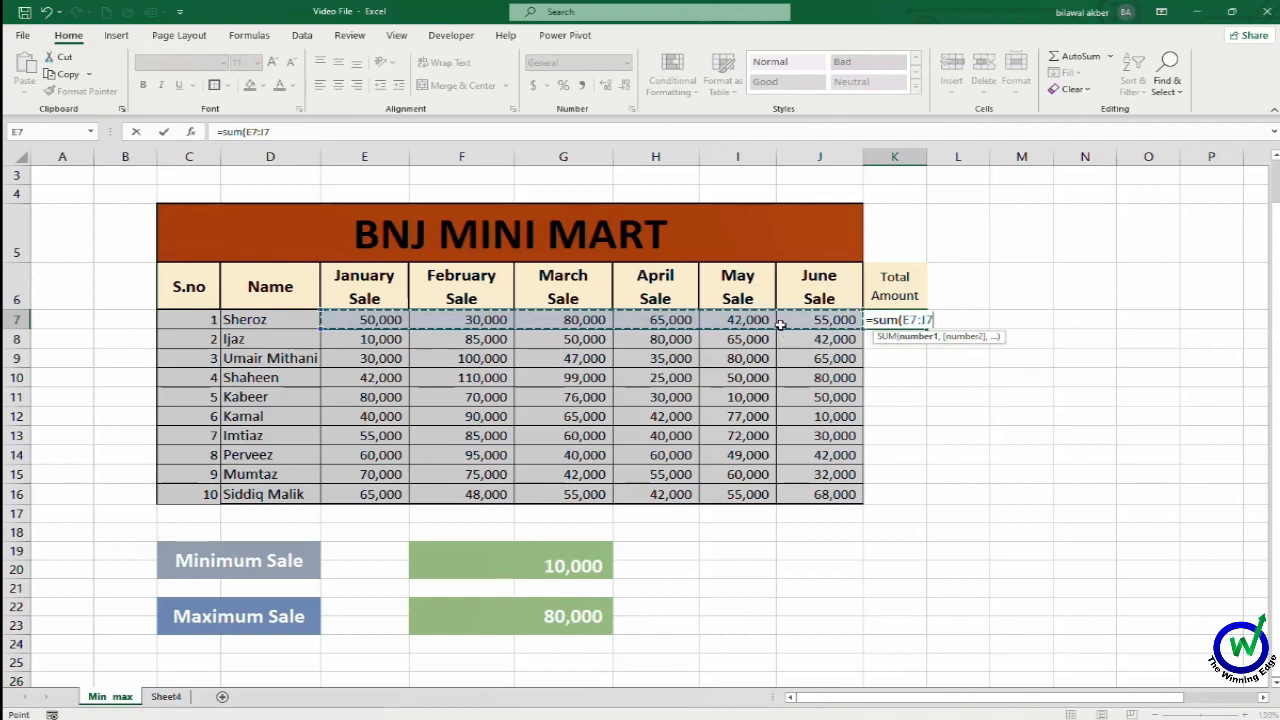
text())
key(Return)
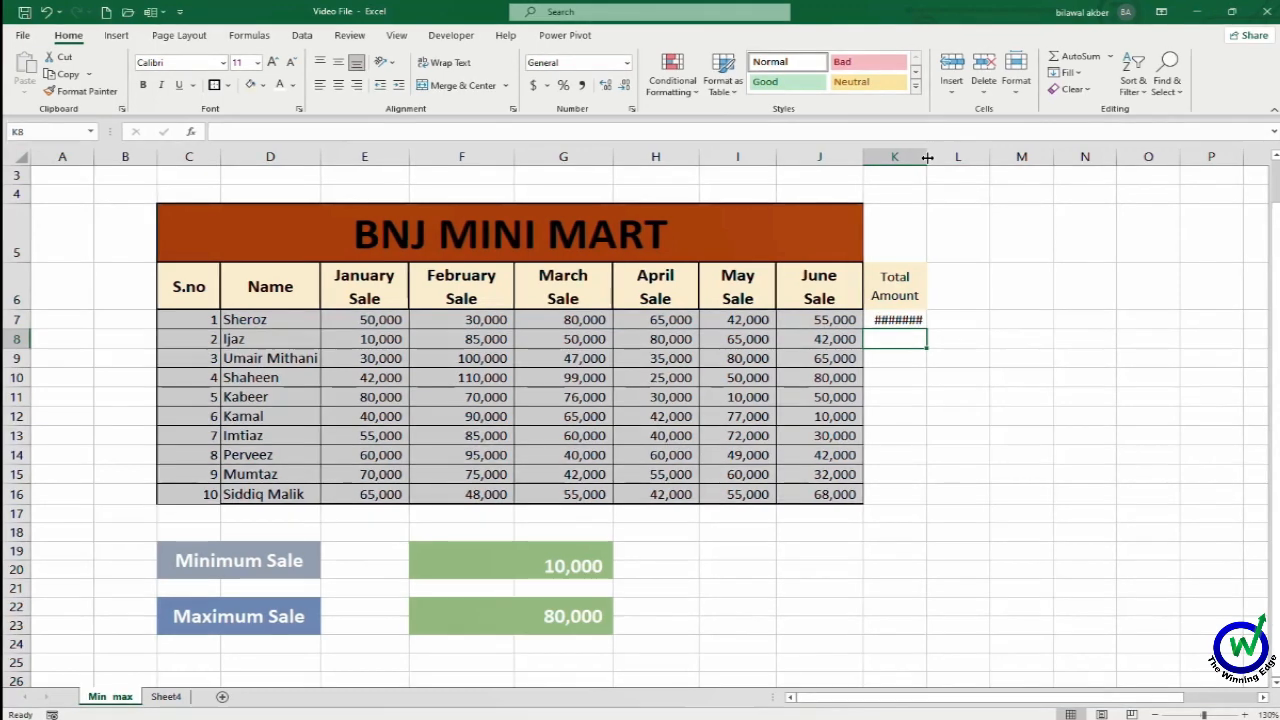
Fit column K's width to its contents and fill the K7 total formula down to K16.
double_click(926, 157)
click(958, 474)
click(891, 320)
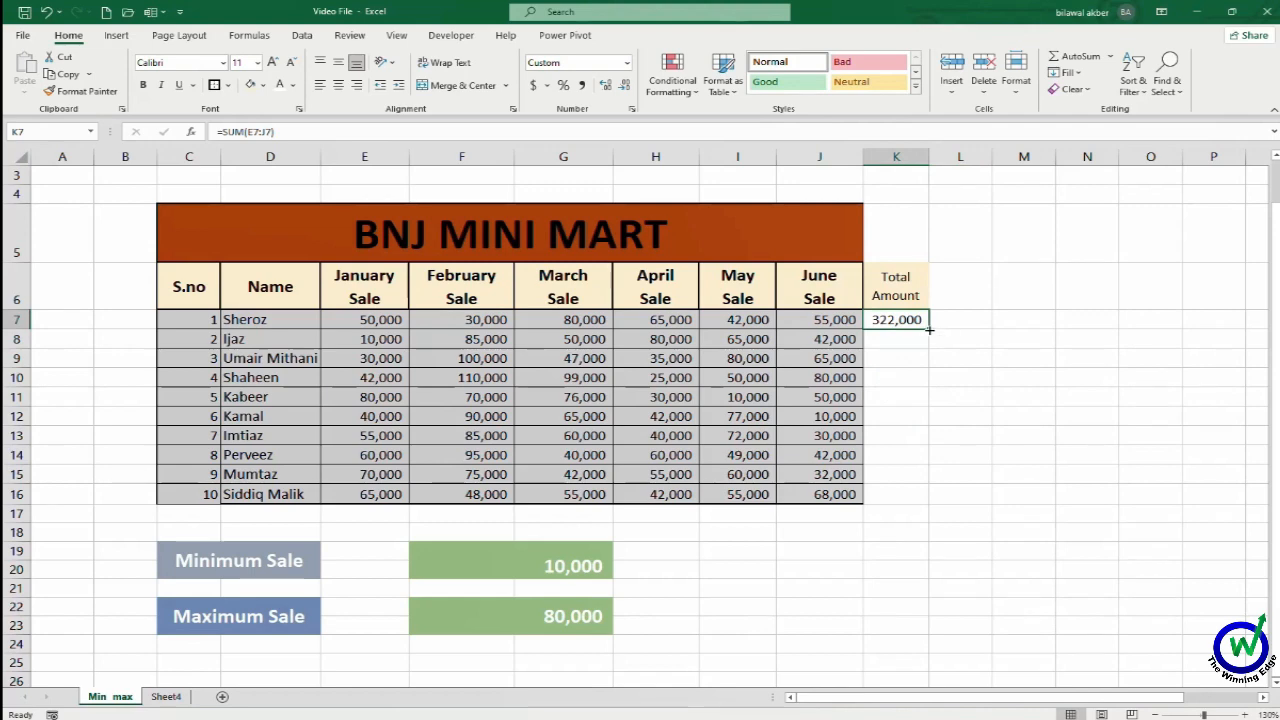
drag(929, 329, 932, 504)
click(942, 590)
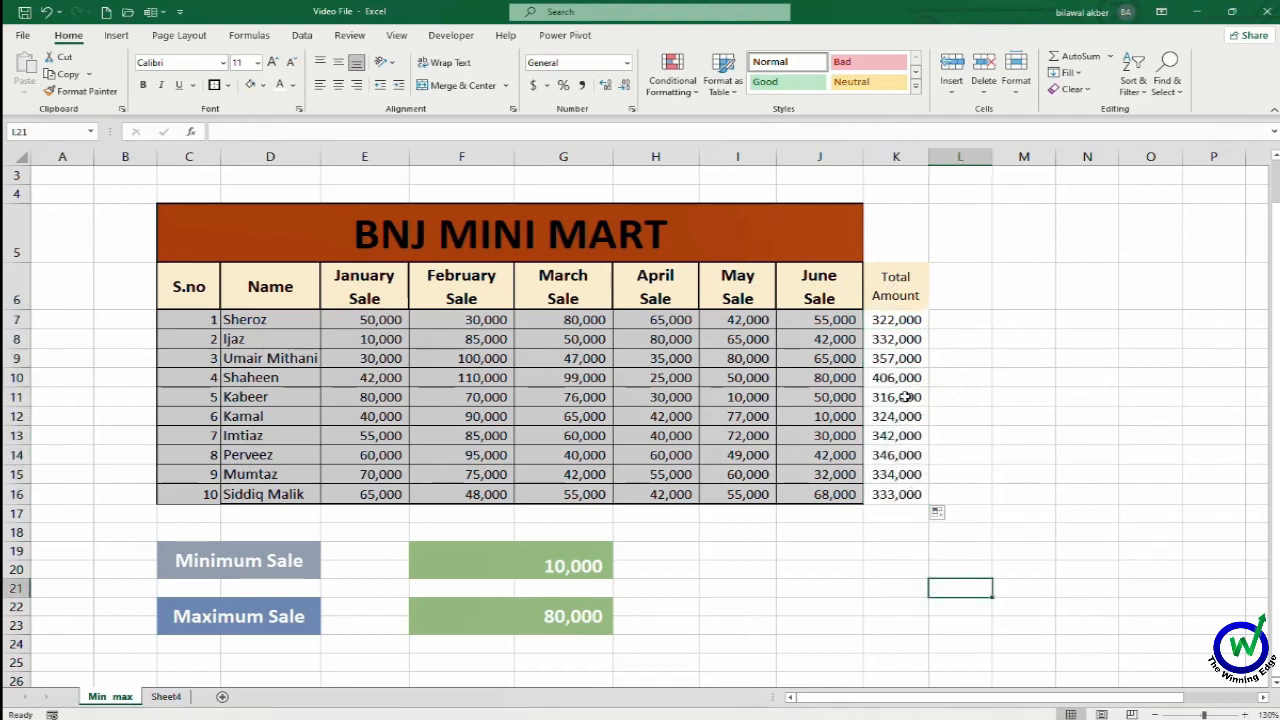
Label cell D17, below the last name, as "Total Amount".
click(256, 519)
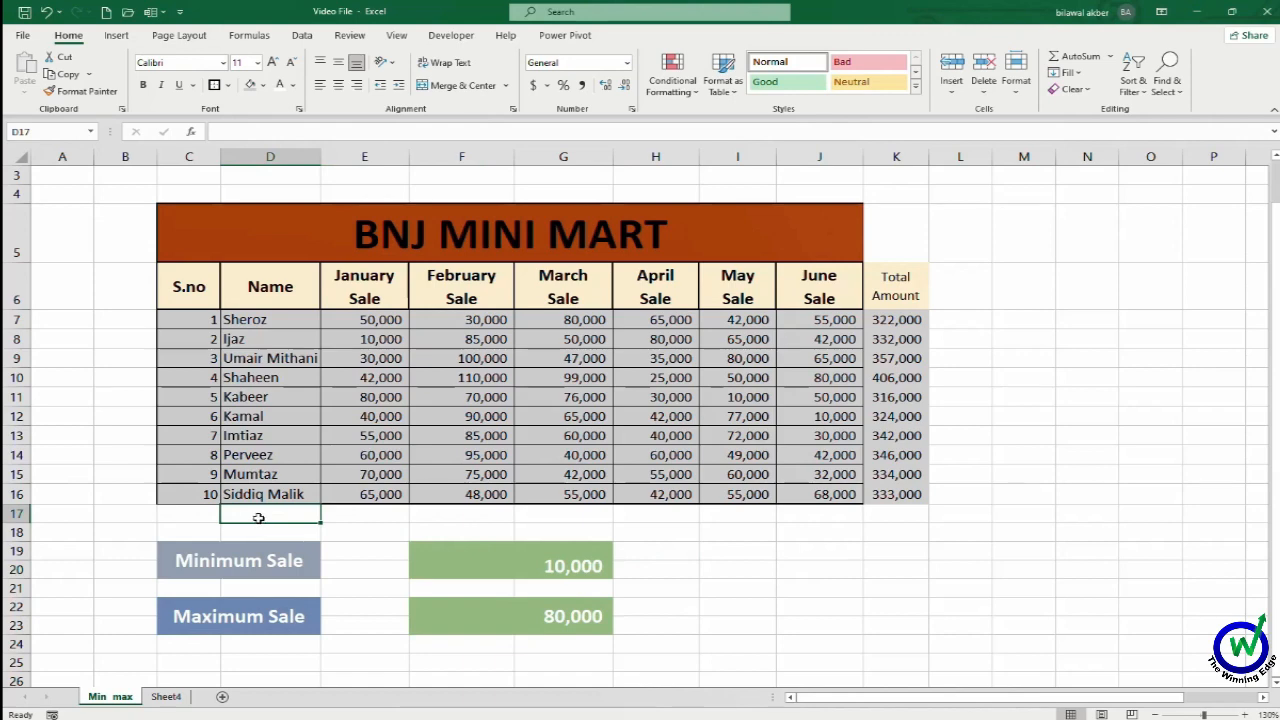
text(Tot)
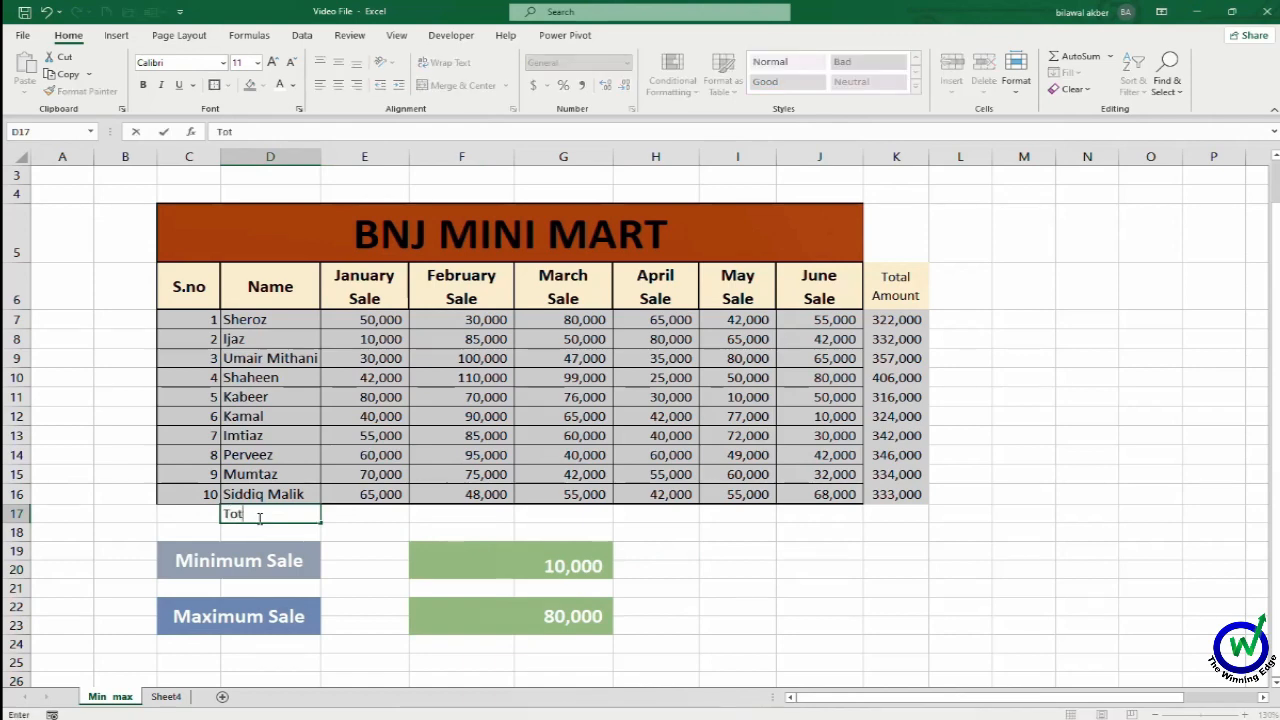
text(al AMounb)
key(BackSpace)
key(BackSpace)
key(BackSpace)
key(BackSpace)
key(BackSpace)
text(mount)
key(Tab)
Total the January sales in E17 with =SUM(E7:E16) and fill the formula across to the June column, J17.
text(=)
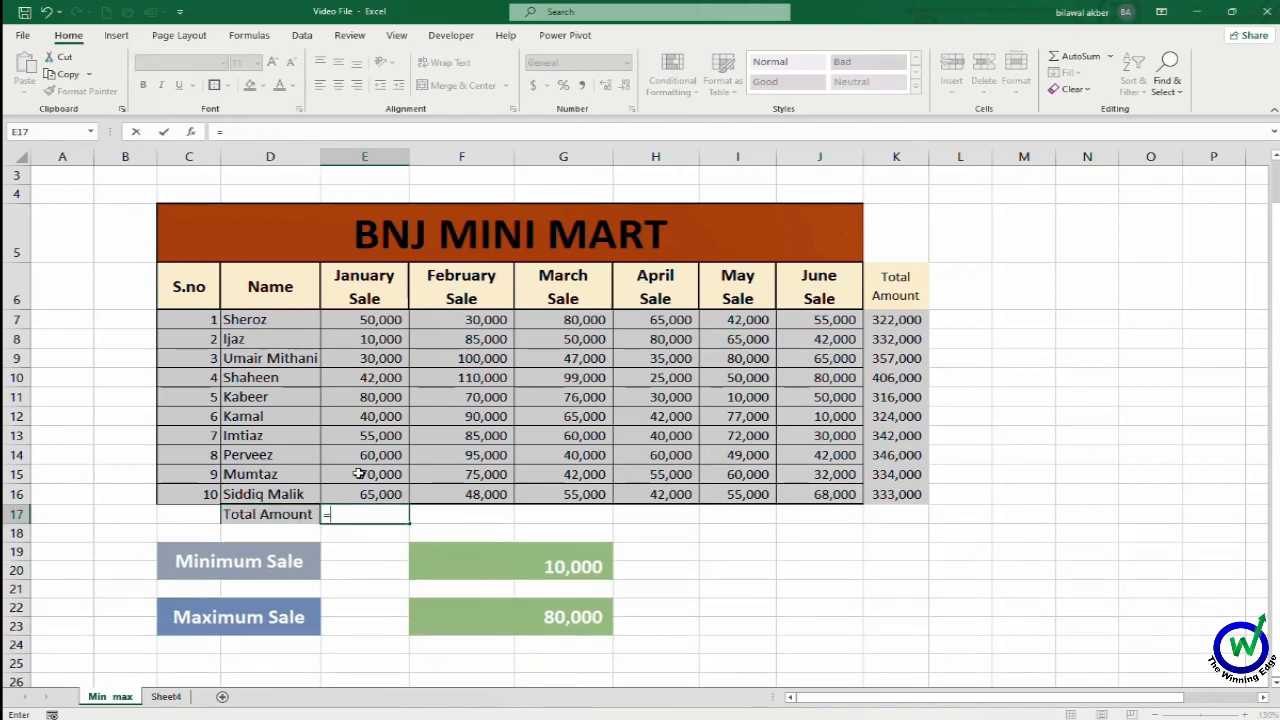
text(Sum)
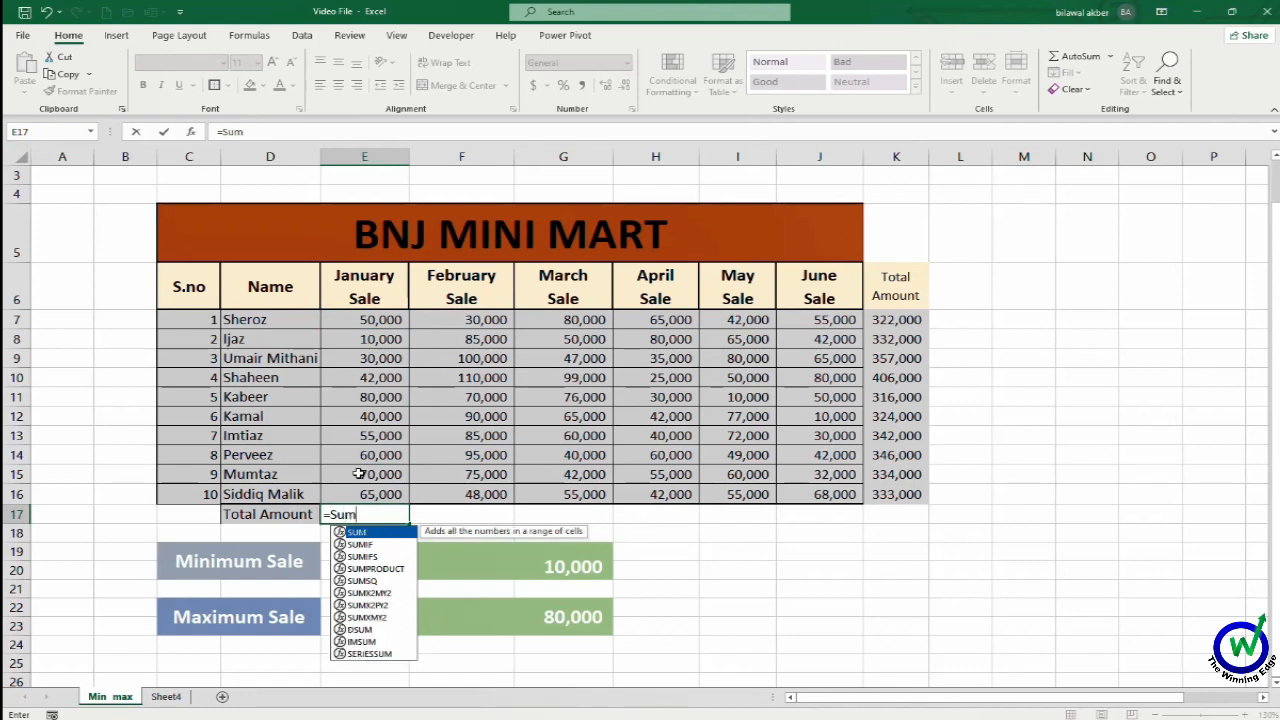
text(()
click(380, 320)
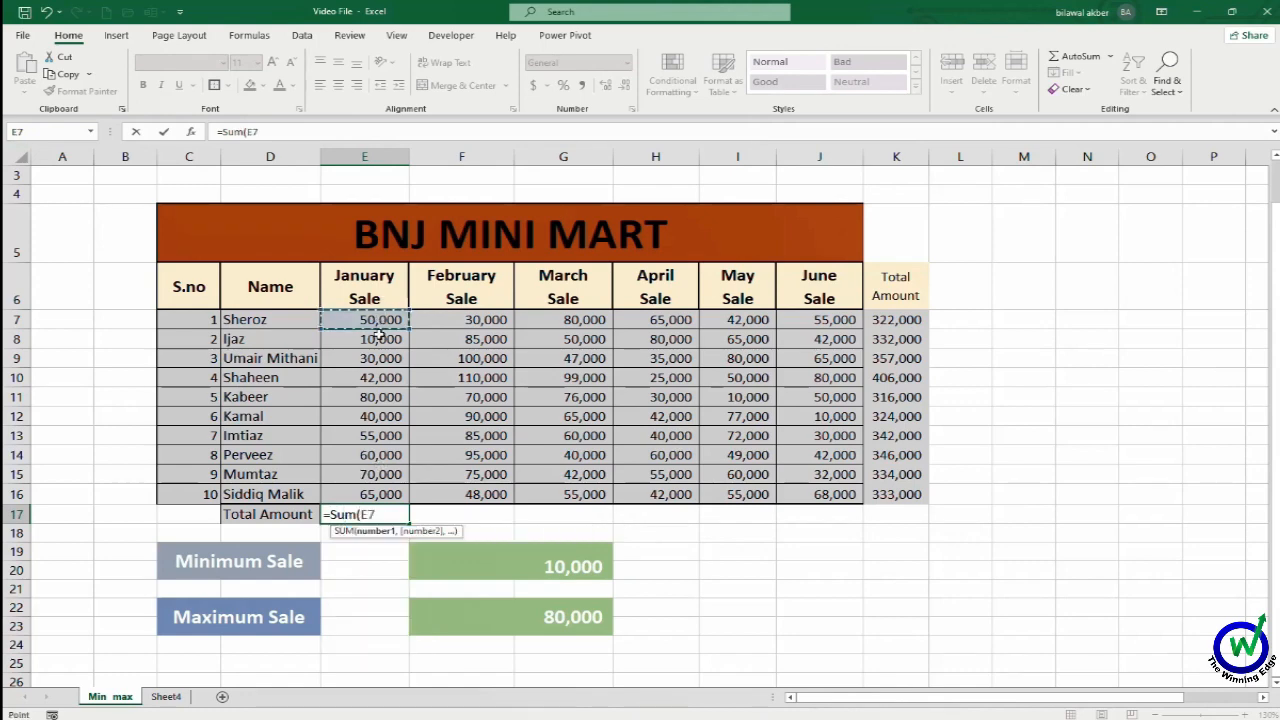
drag(378, 336, 388, 490)
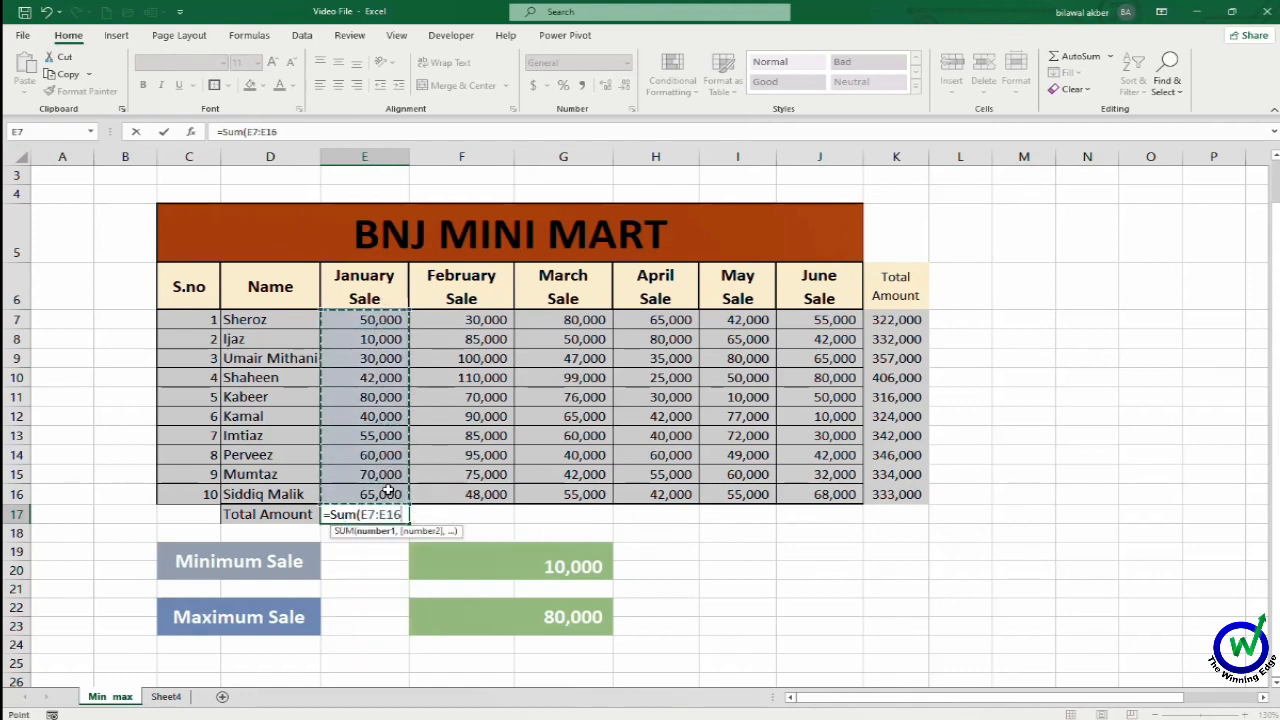
text())
key(Return)
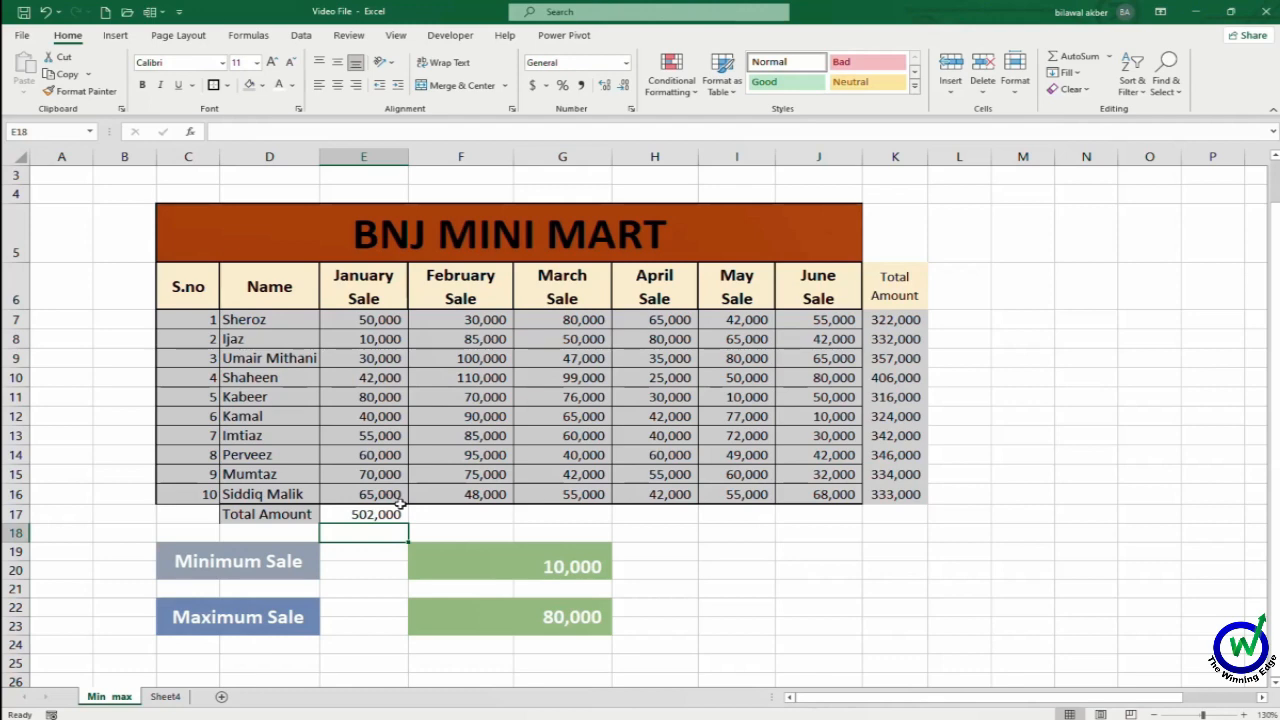
click(398, 514)
drag(410, 523, 840, 537)
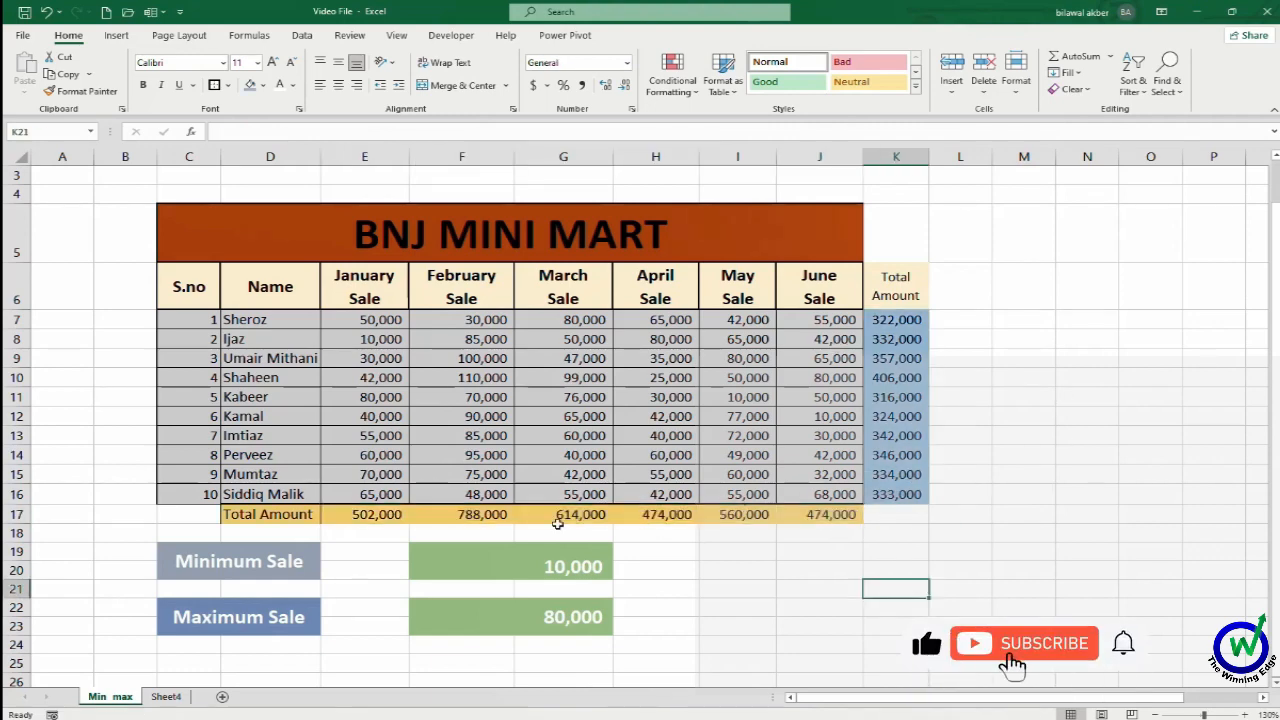
Clear the January formulas from the Minimum Sale and Maximum Sale result cells.
click(355, 515)
click(605, 570)
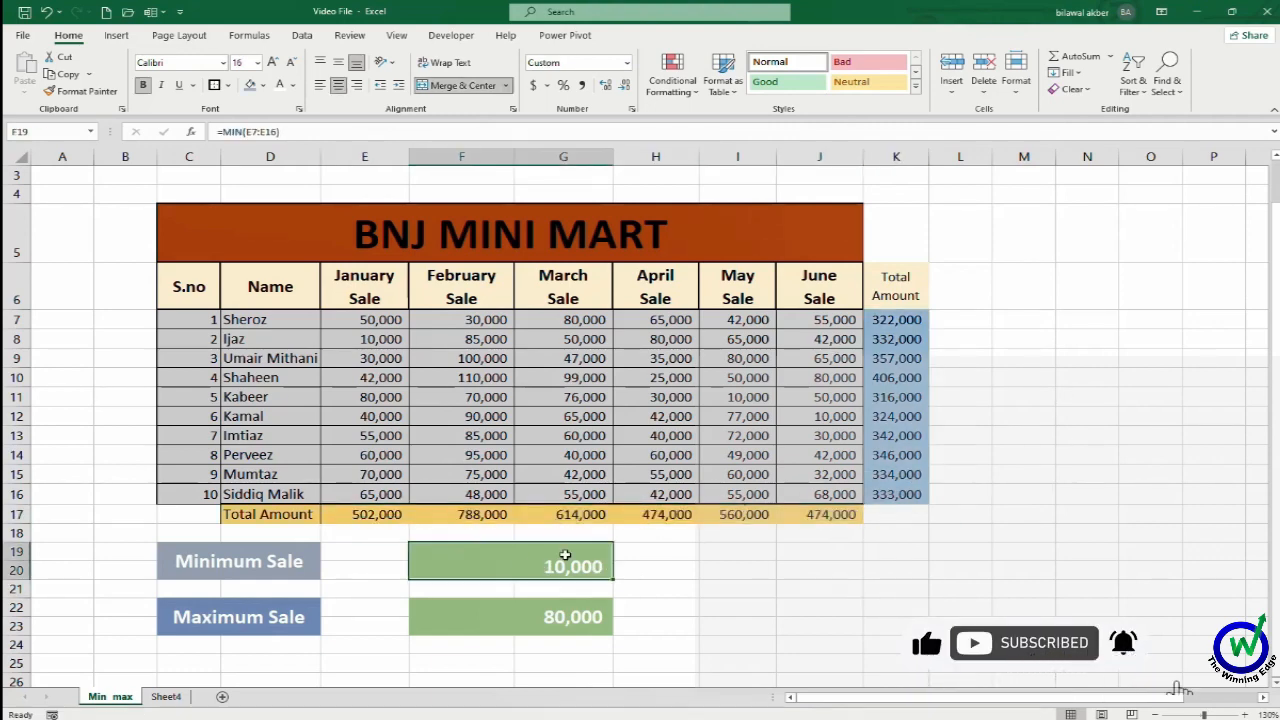
key(Delete)
click(567, 612)
key(Delete)
click(660, 620)
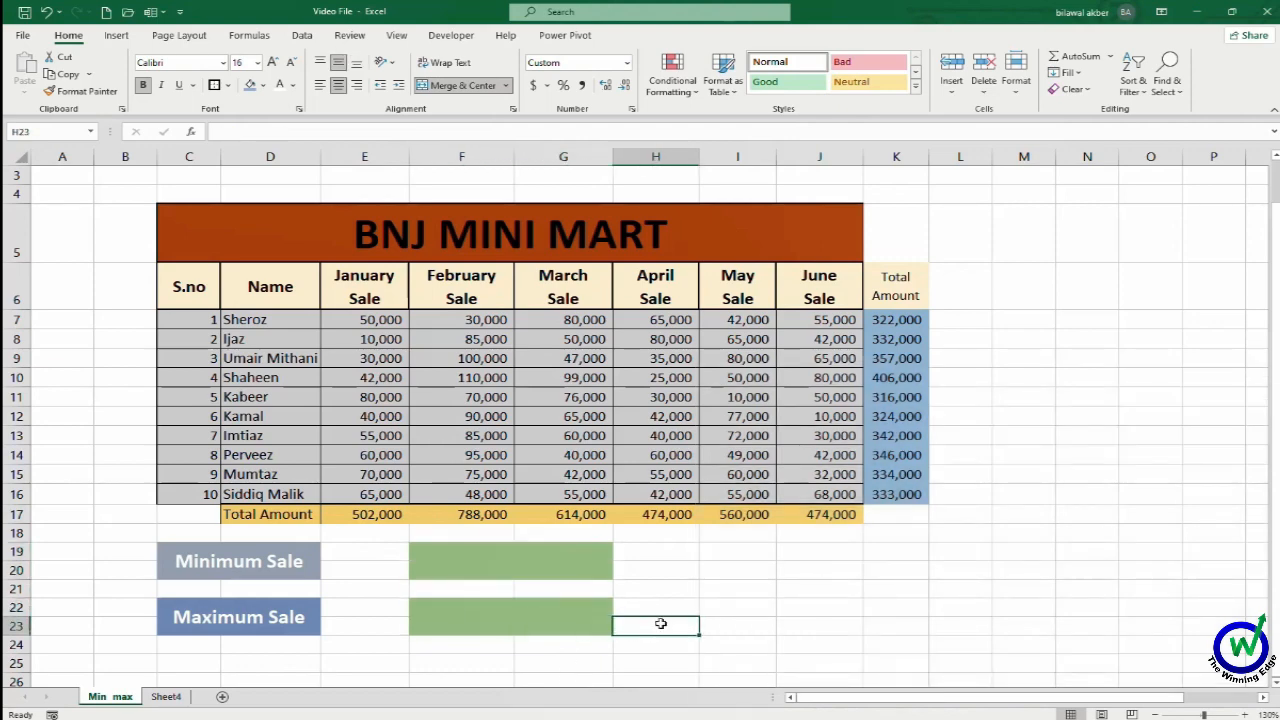
Find the lowest per-person total in the Minimum Sale result cell with =MIN(K7:K16).
click(544, 564)
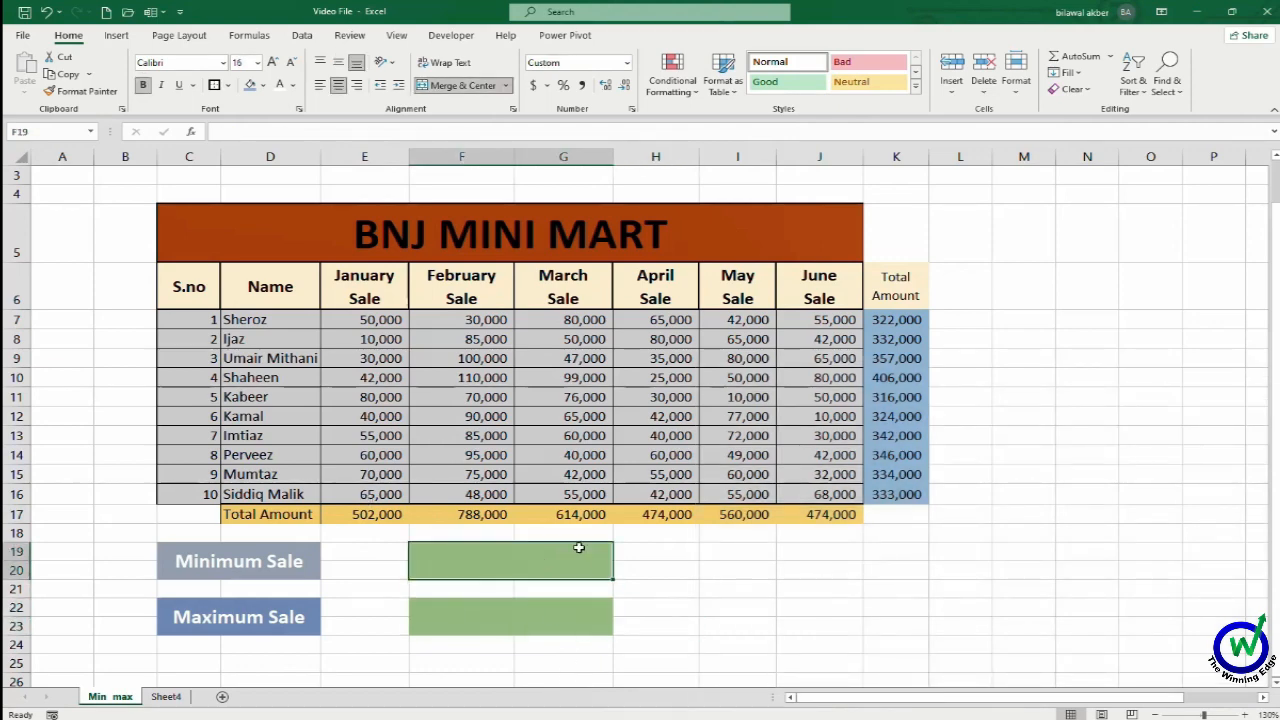
text(=m)
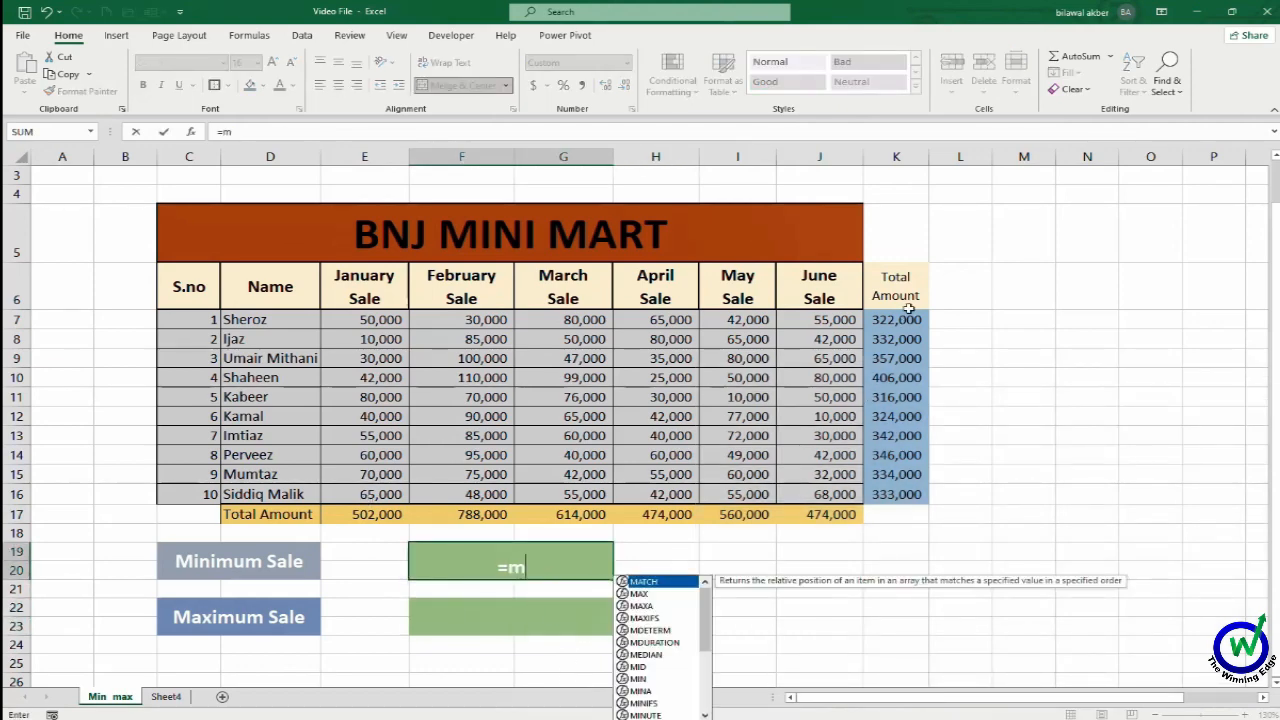
text(in()
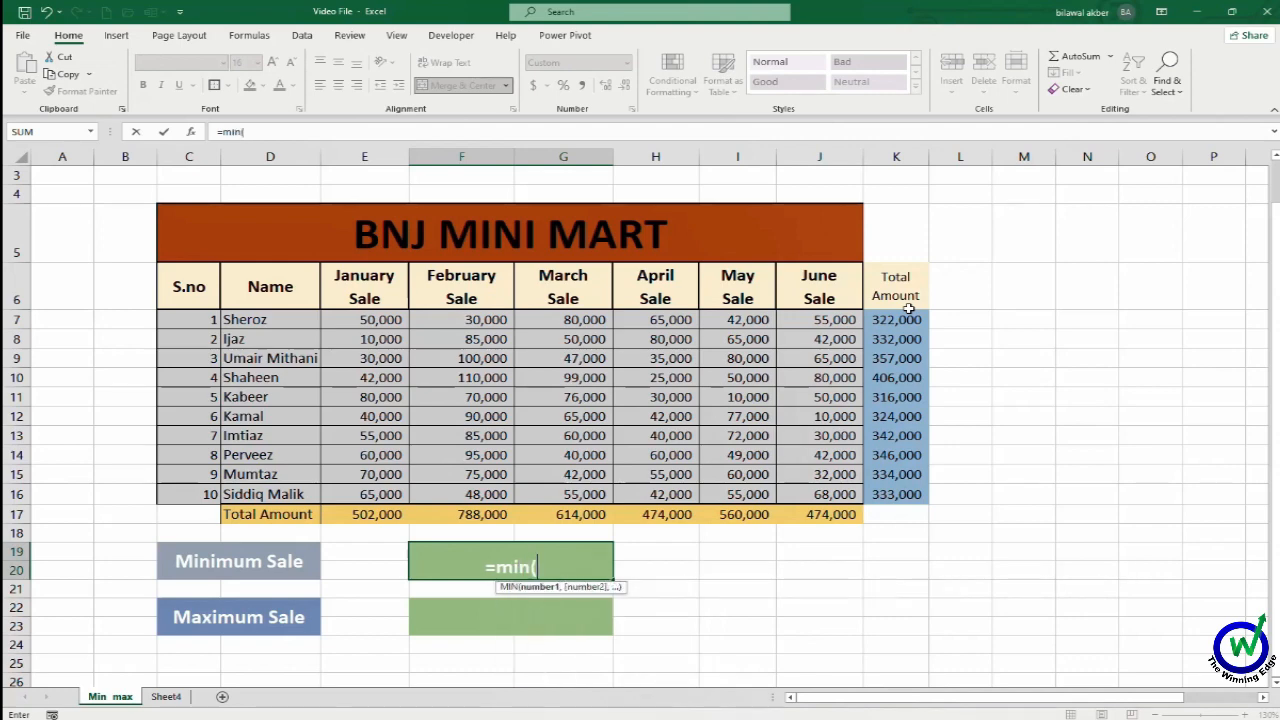
drag(906, 320, 891, 497)
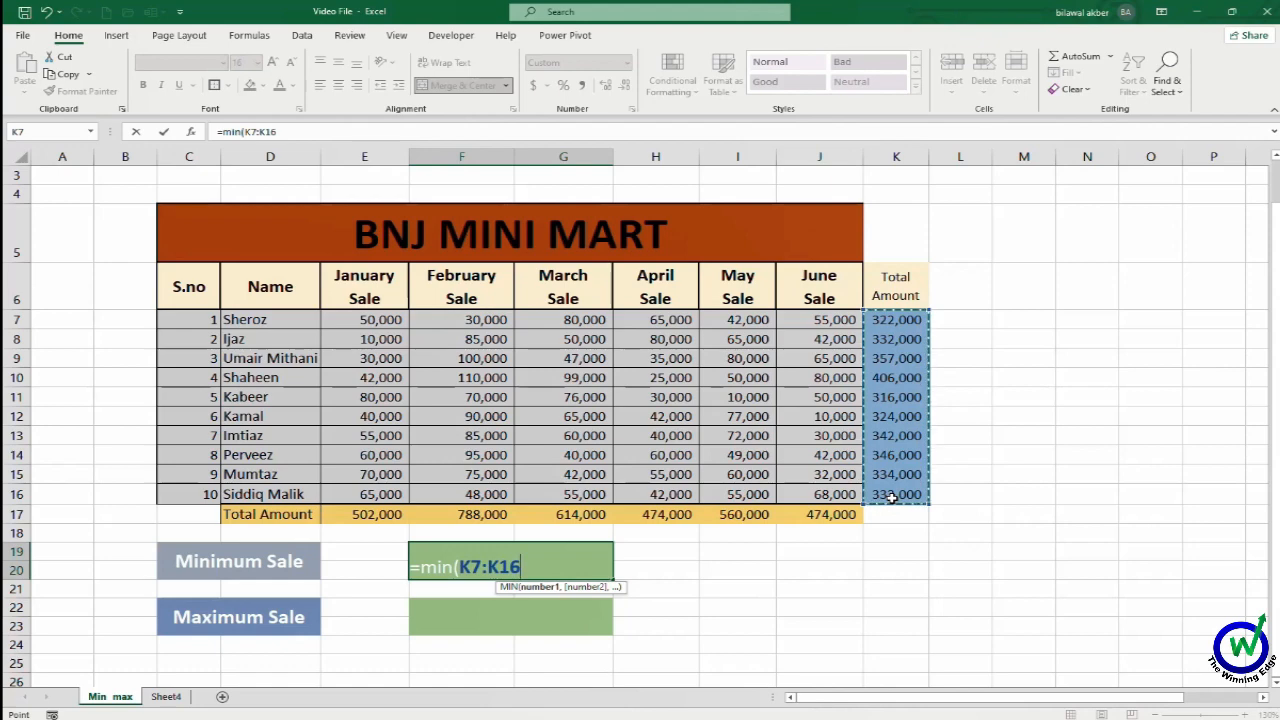
key(Return)
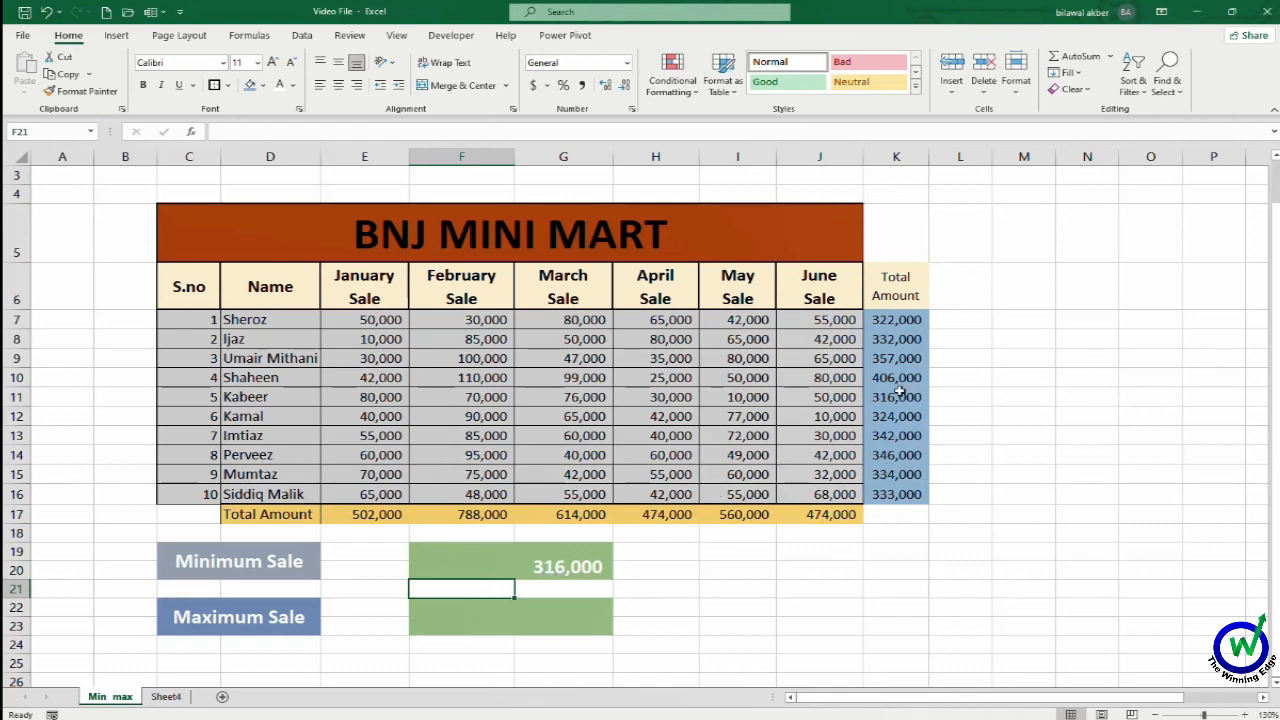
Find the highest per-person total in the Maximum Sale result cell with =MAX(K7:K16).
click(460, 618)
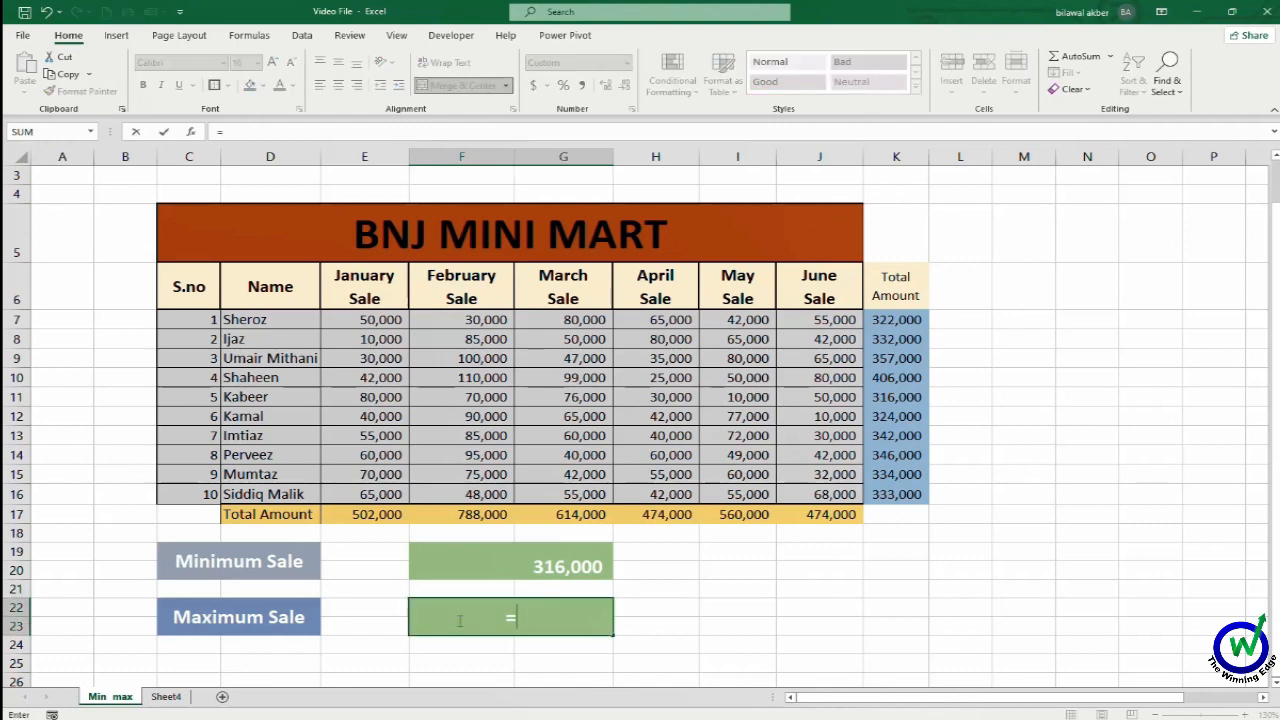
text(=max()
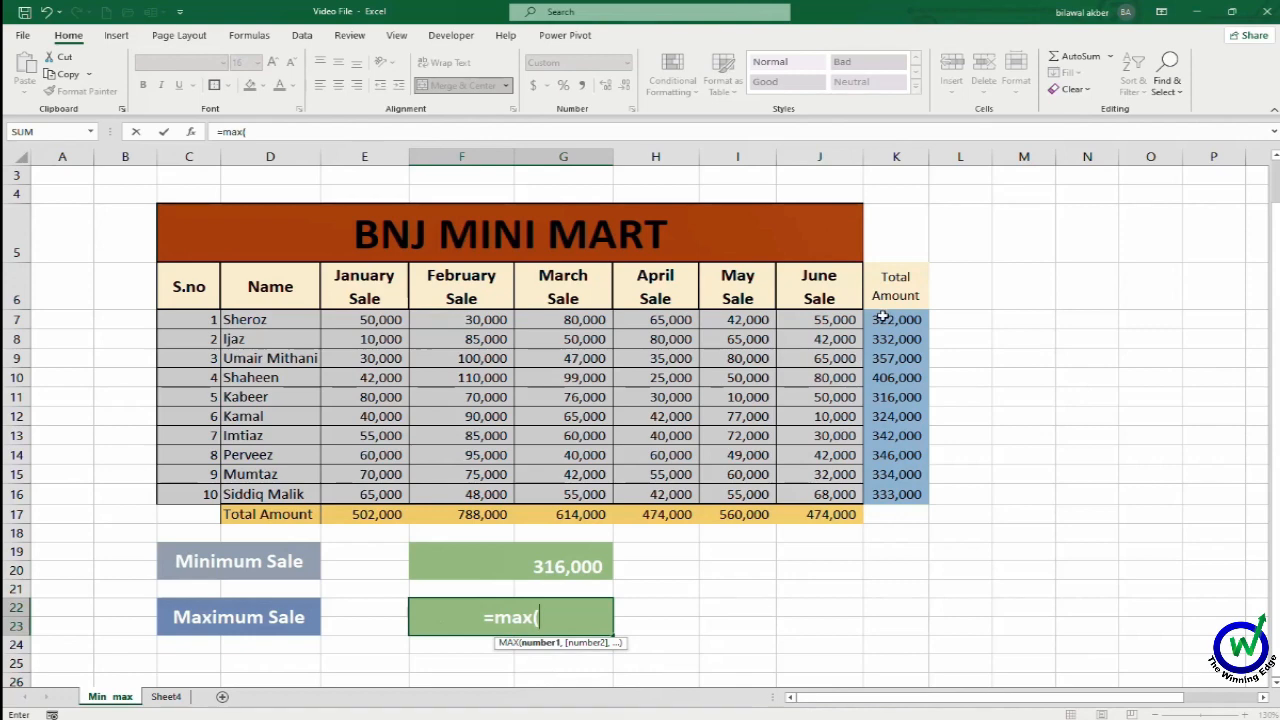
drag(882, 314, 896, 494)
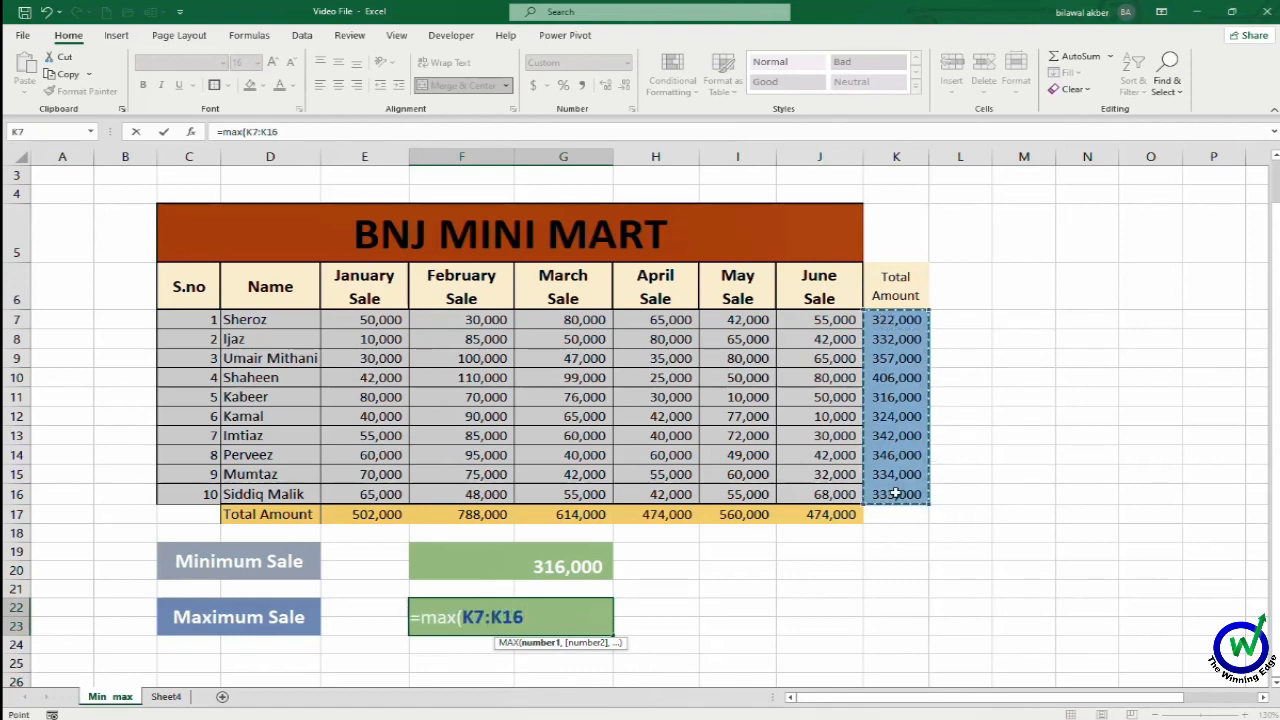
text())
key(Return)
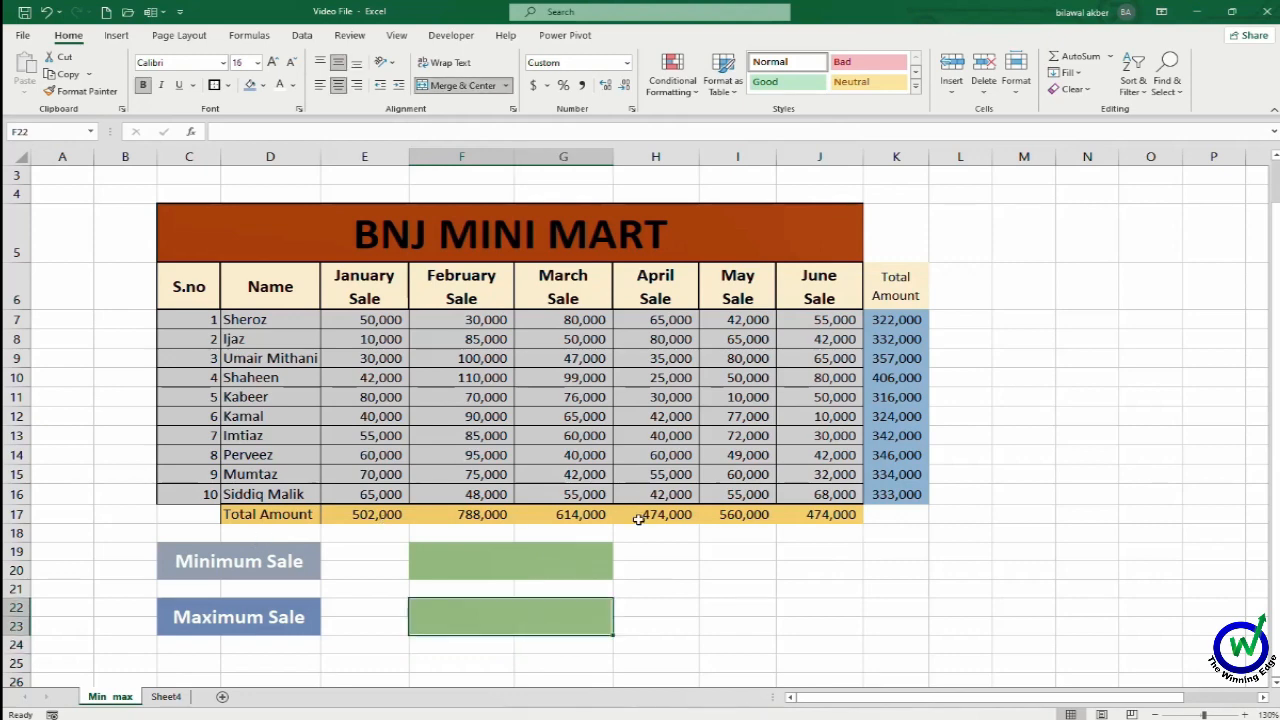
Find the lowest monthly total in the Minimum Sale result cell with =MIN(E17:J17).
click(526, 565)
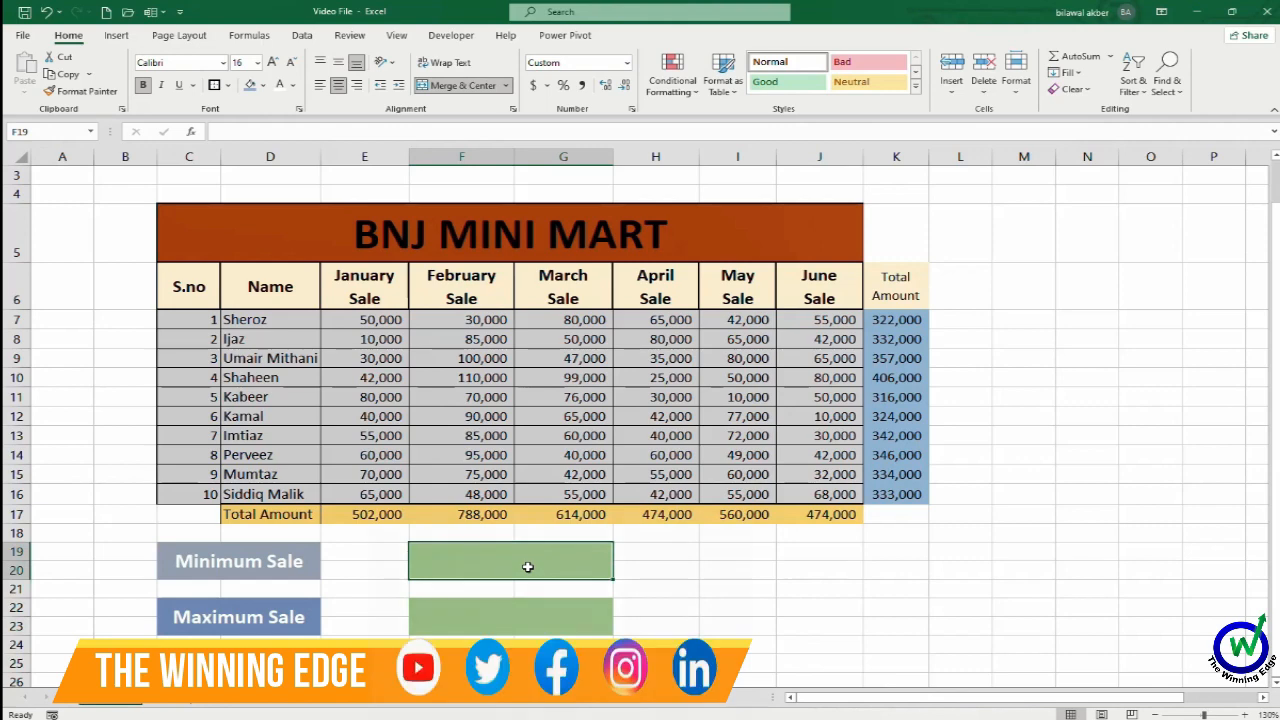
text(=)
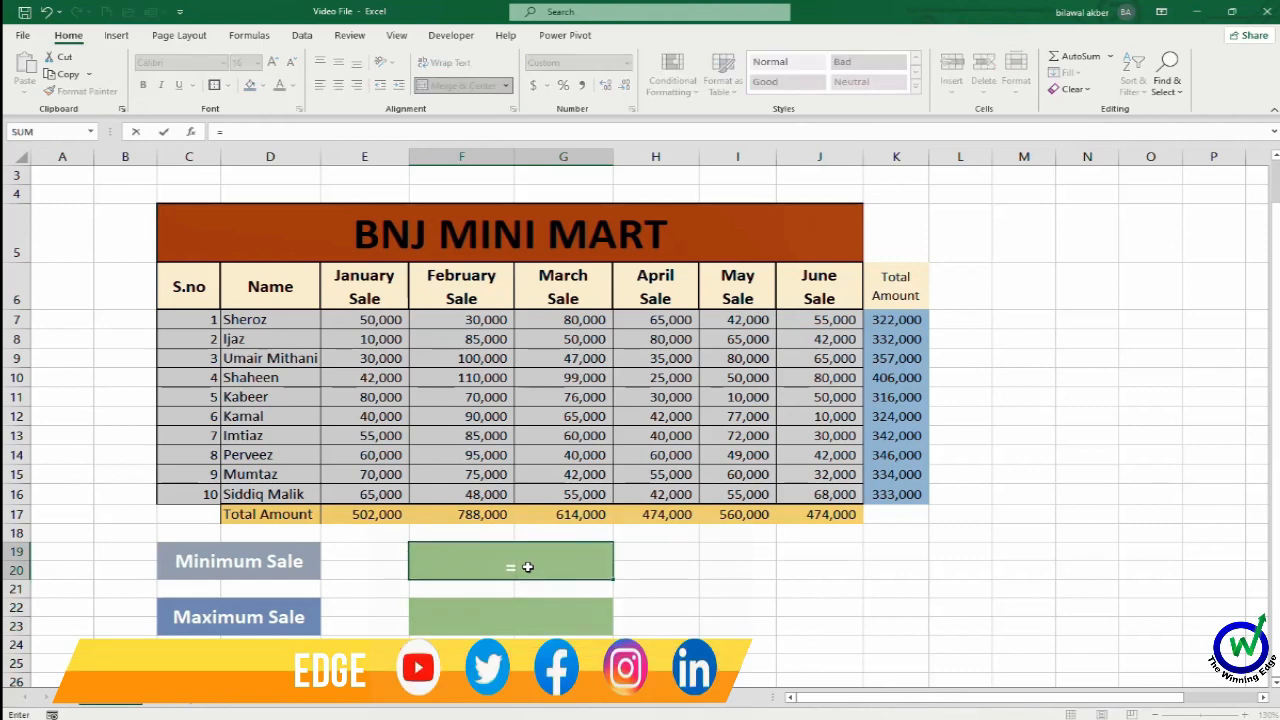
text(min()
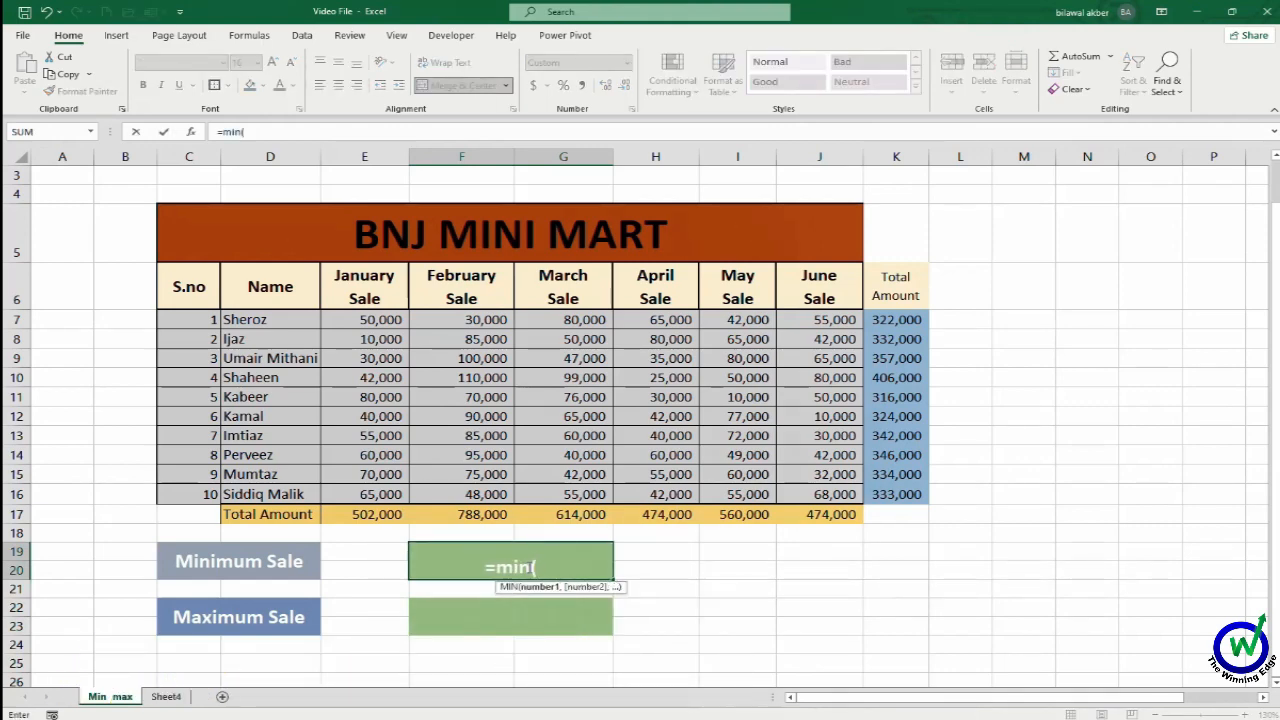
drag(379, 516, 815, 510)
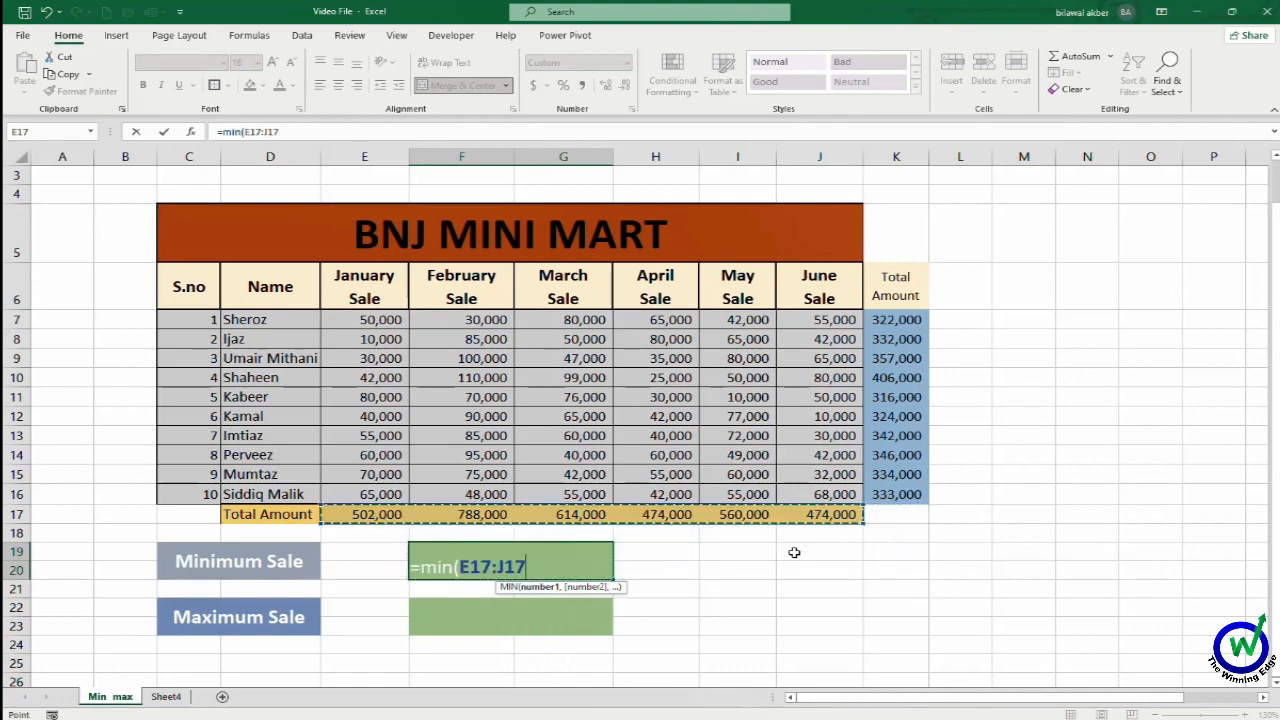
text())
key(Return)
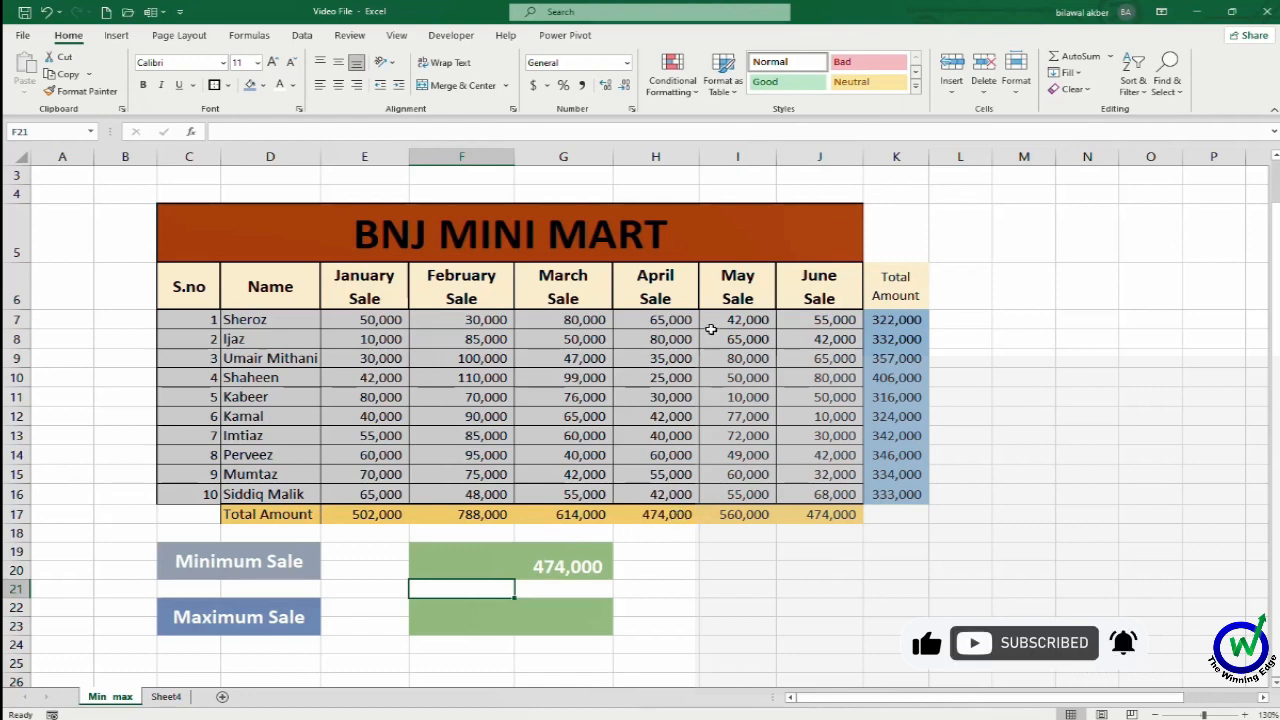
Find the highest monthly total in the Maximum Sale result cell with =MAX(E17:J17).
click(554, 622)
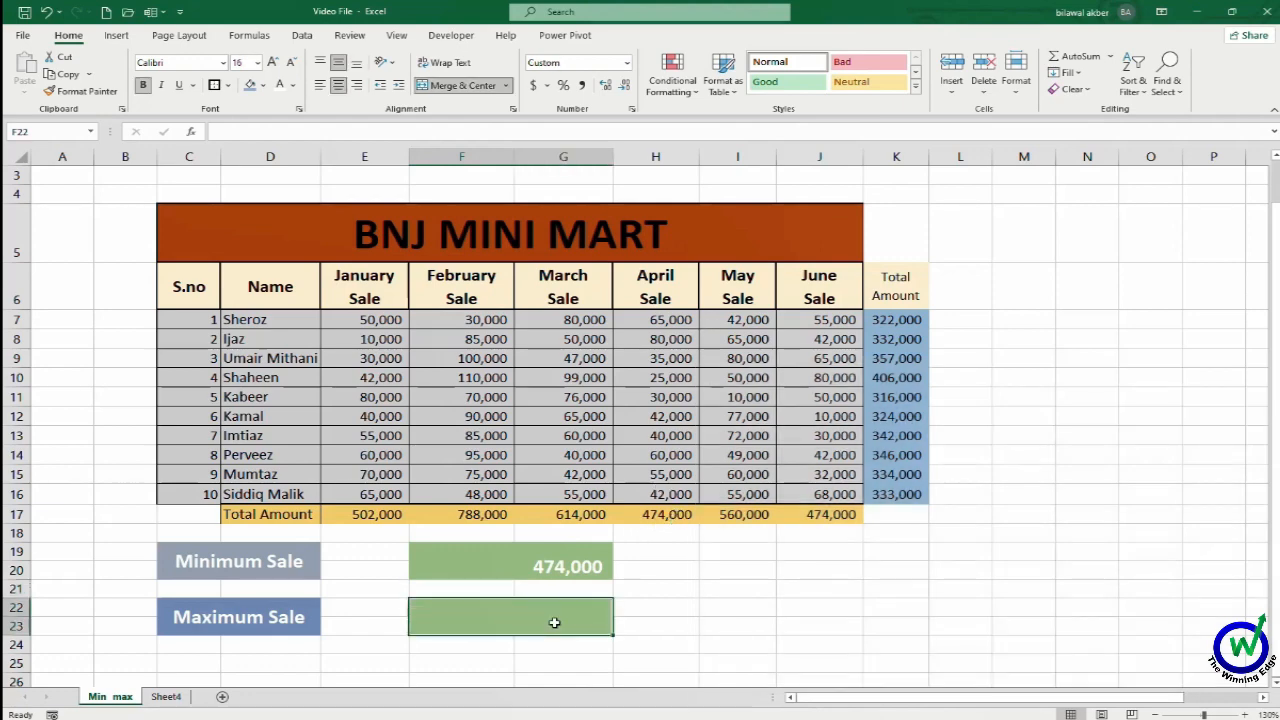
text(=)
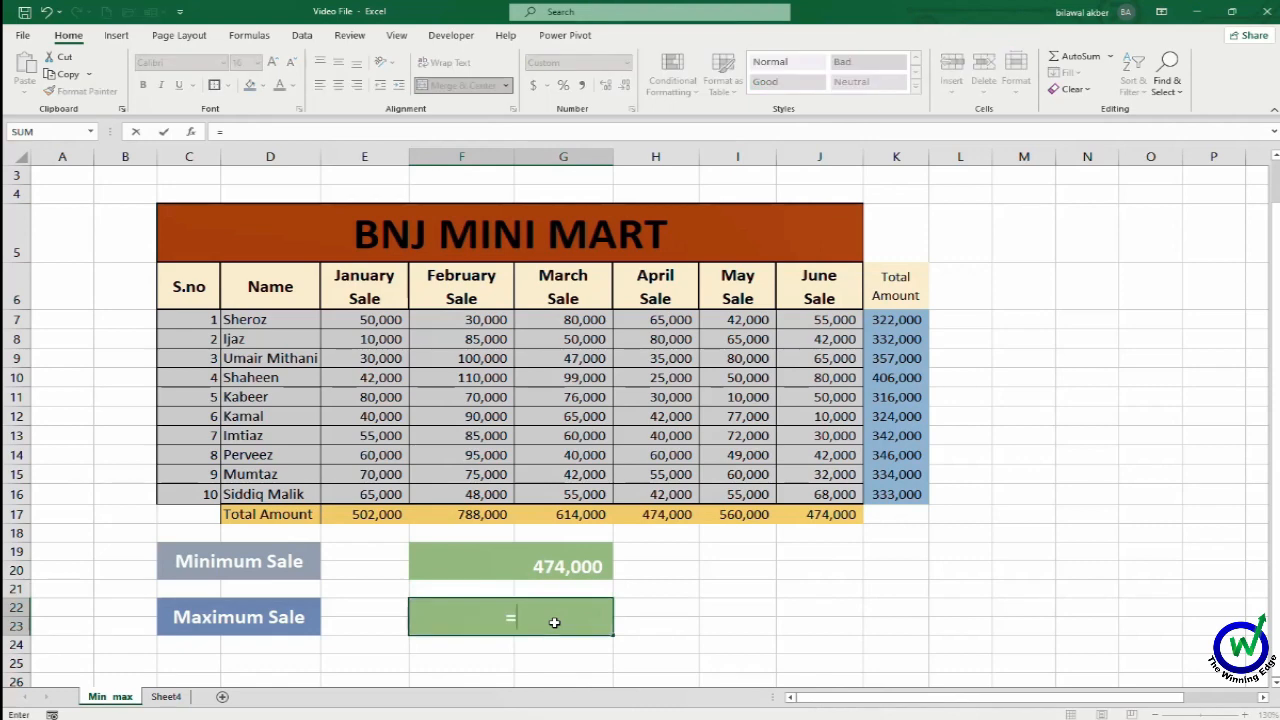
text(max)
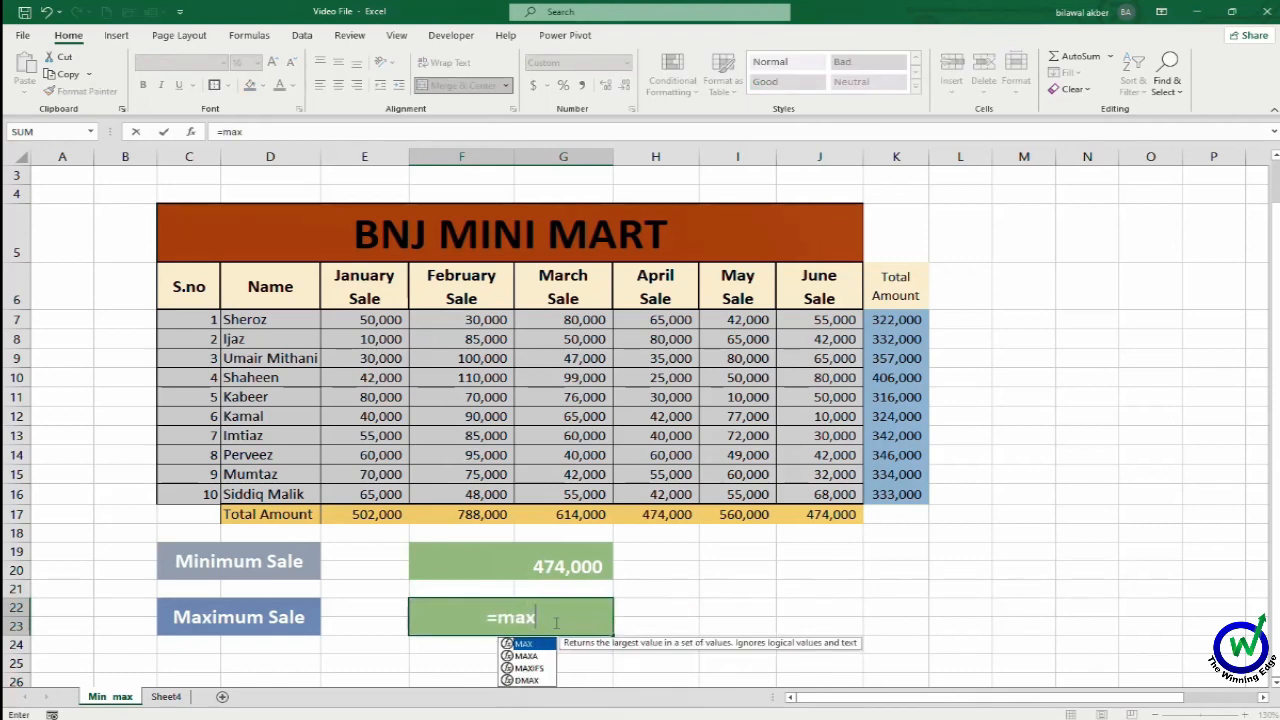
text(()
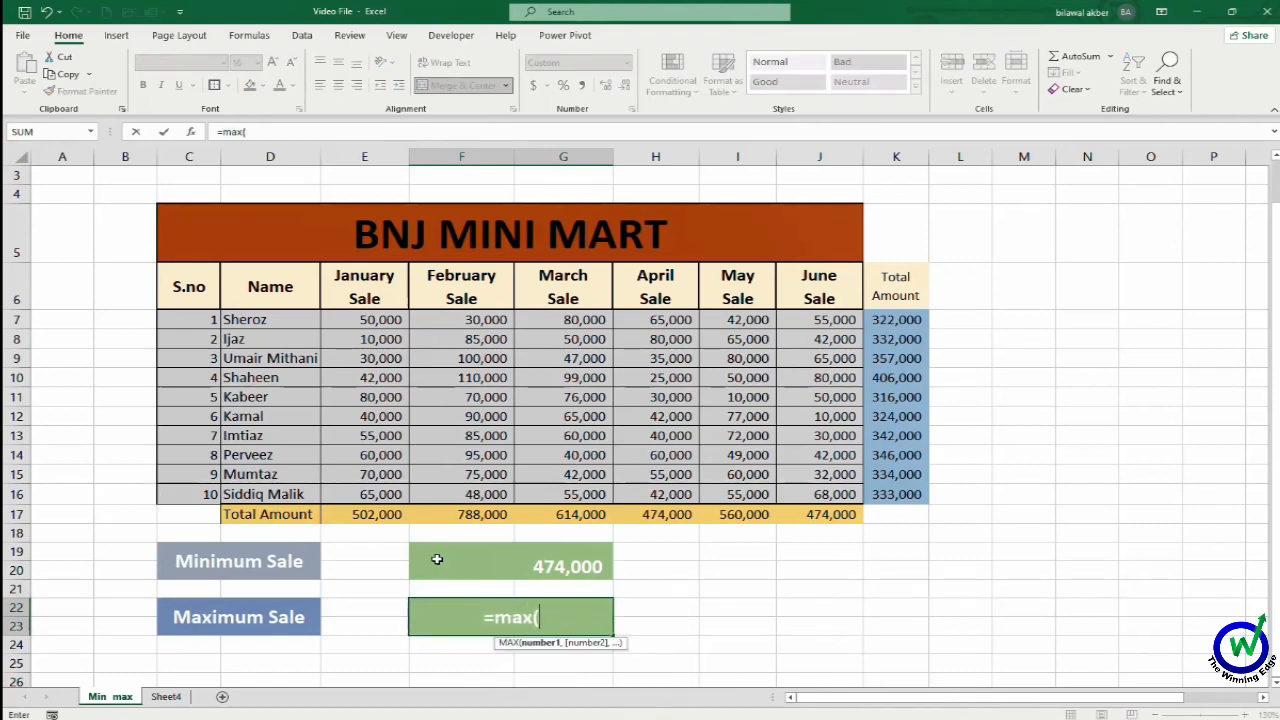
drag(385, 517, 835, 514)
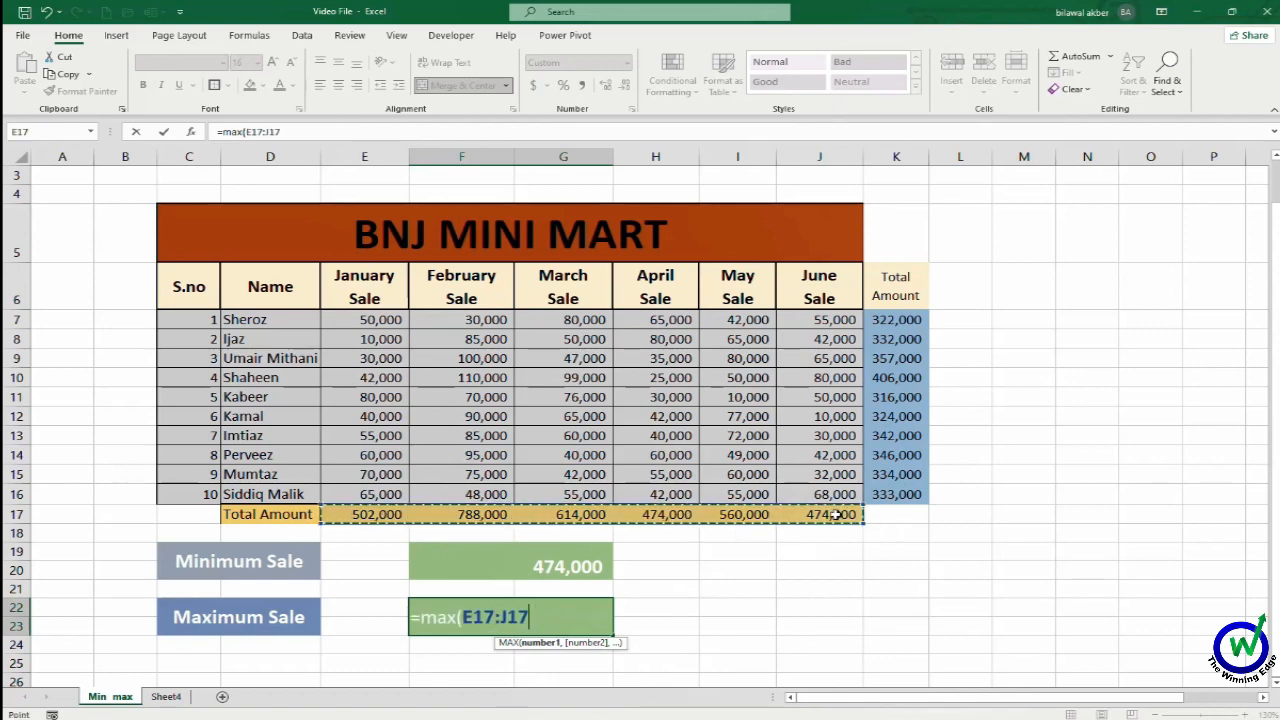
text())
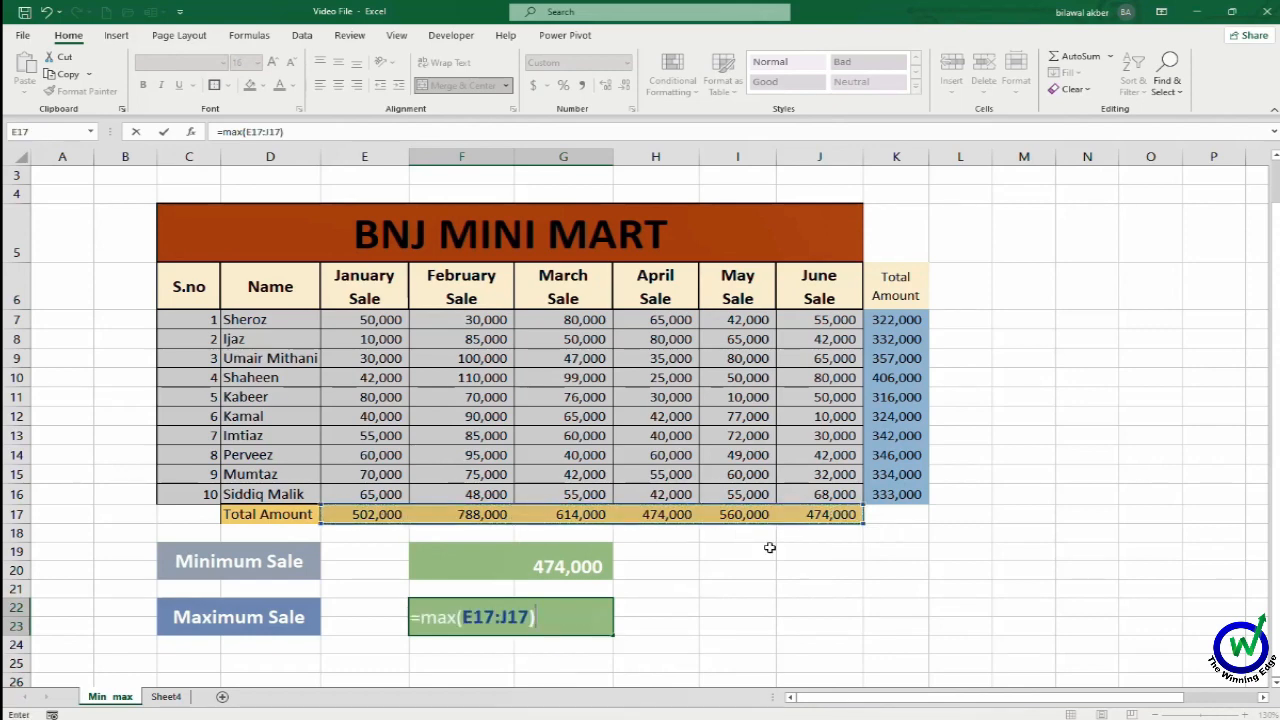
key(Return)
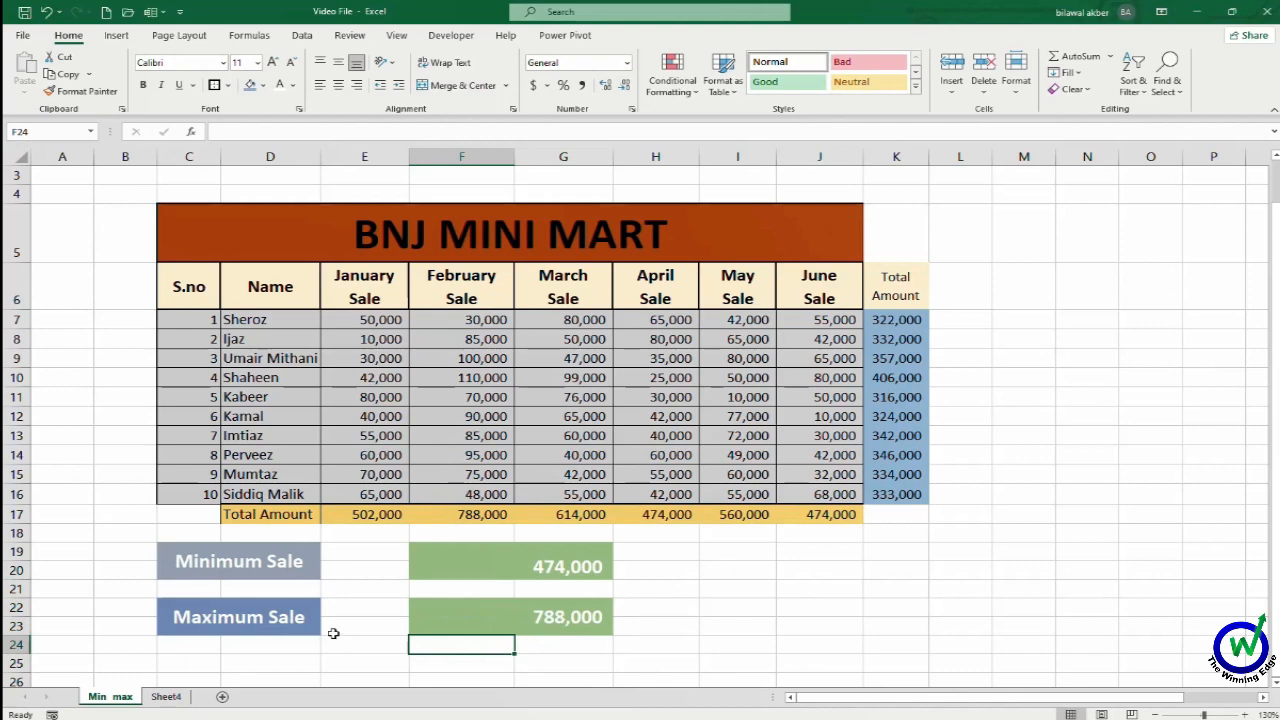